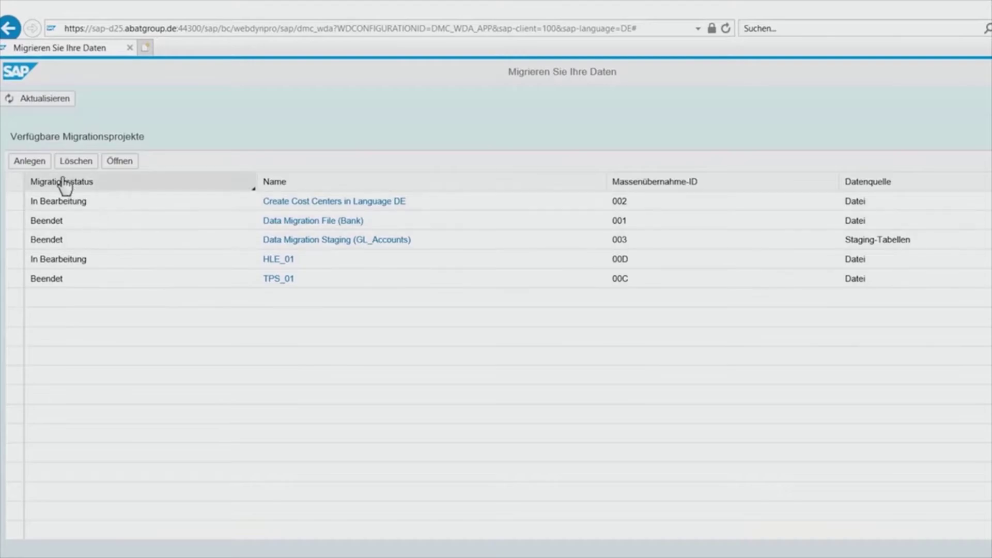
Create a migration project named Schulung_01 with the option Daten aus Datei übertragen, leaving the data retention time empty
click(51, 168)
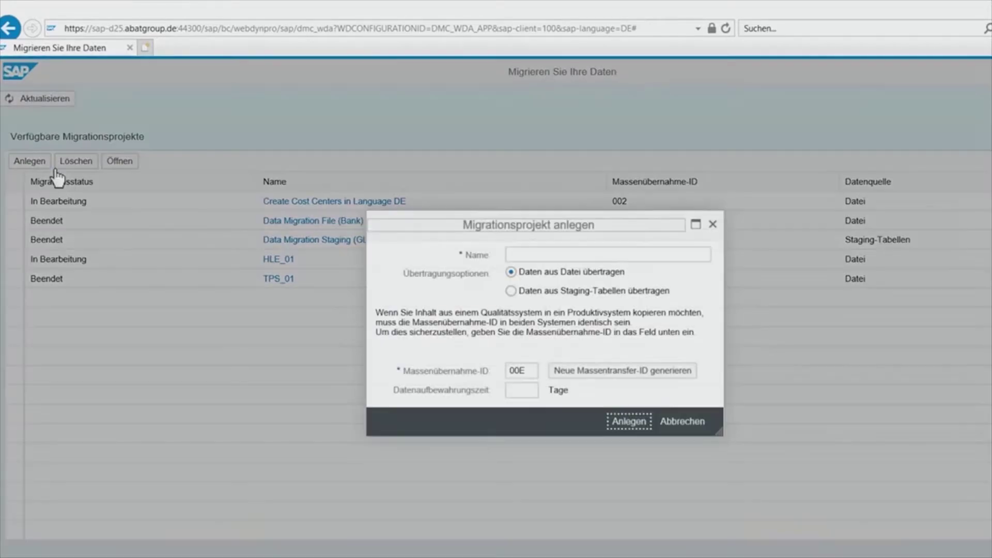
click(614, 254)
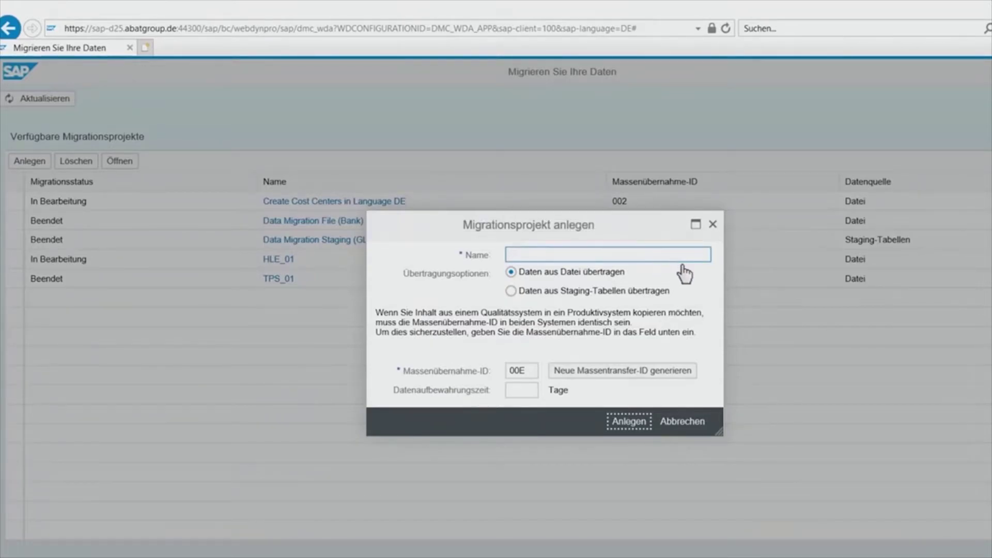
text(Schulung_01)
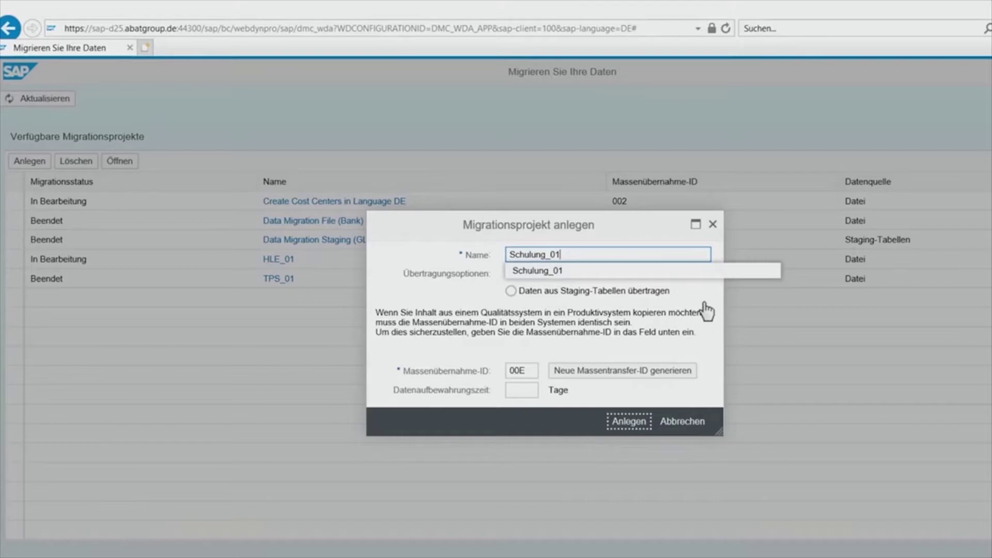
click(706, 305)
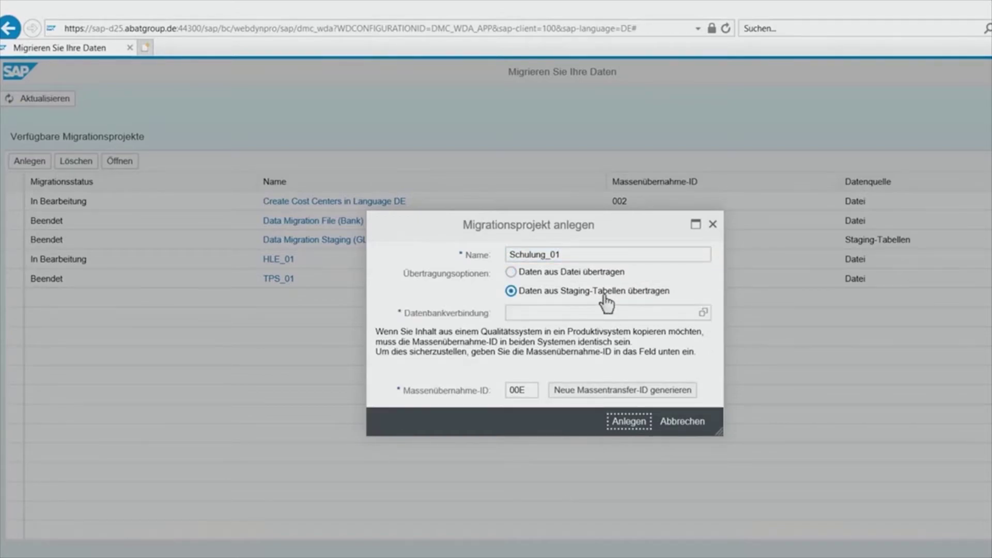
click(545, 274)
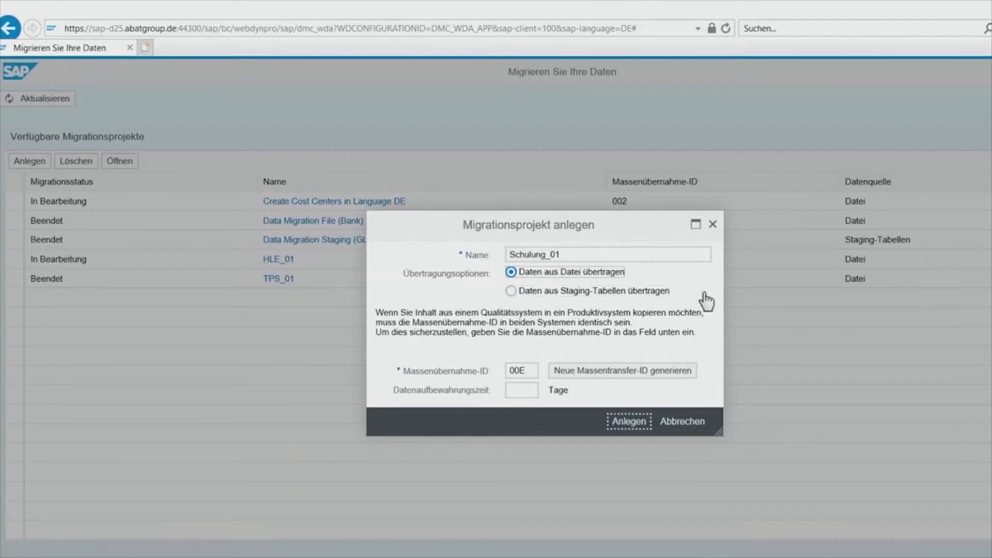
click(537, 370)
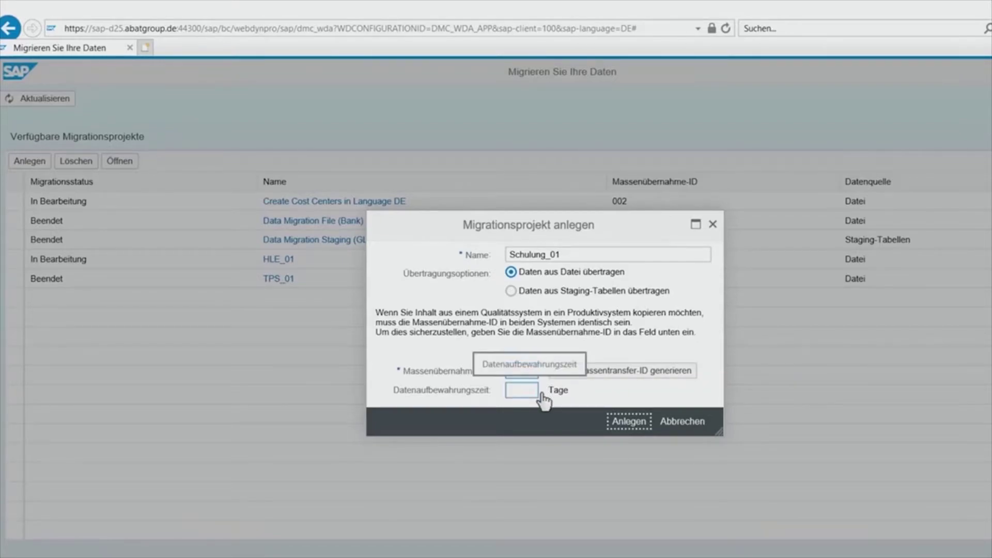
click(538, 392)
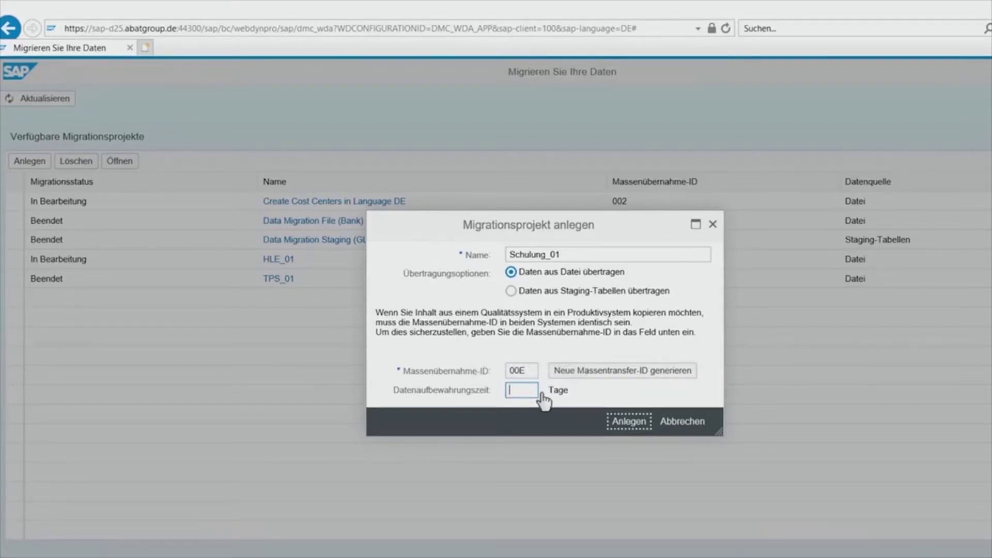
click(605, 398)
click(647, 428)
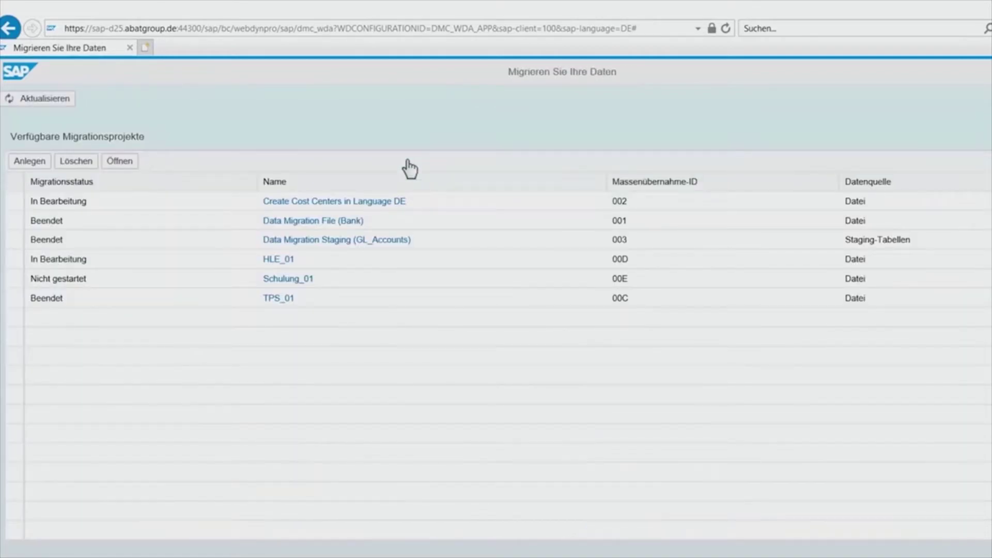
Try to delete the Schulung_01 migration project
click(32, 283)
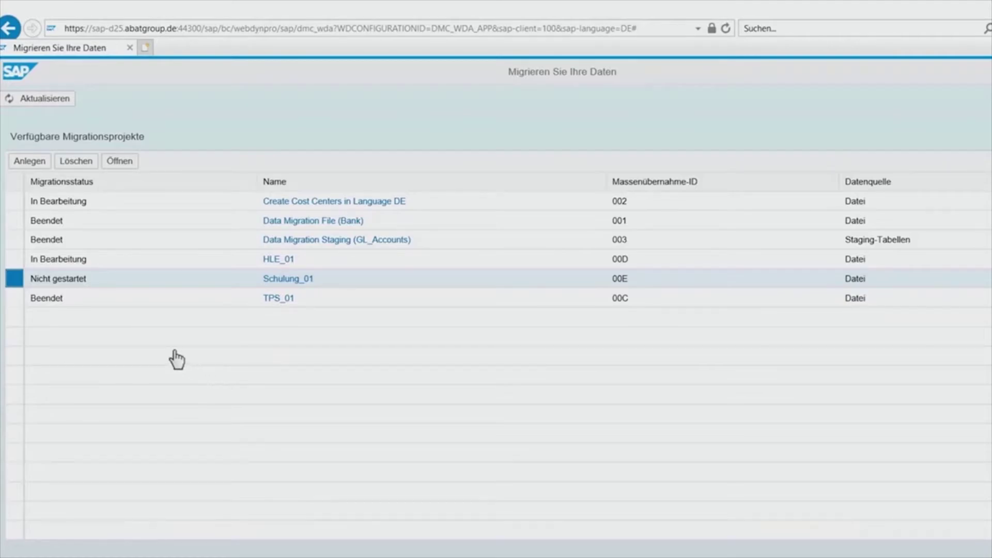
click(91, 165)
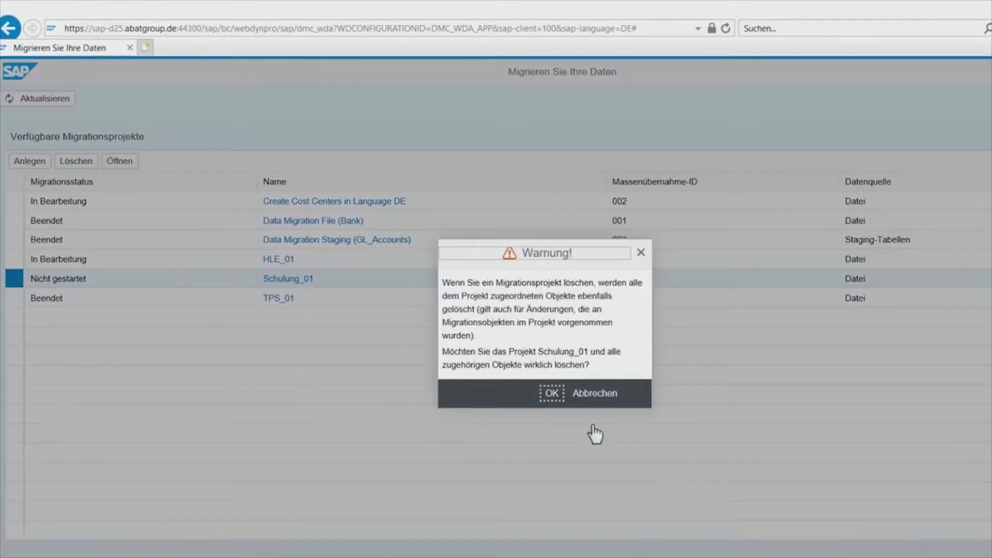
click(552, 392)
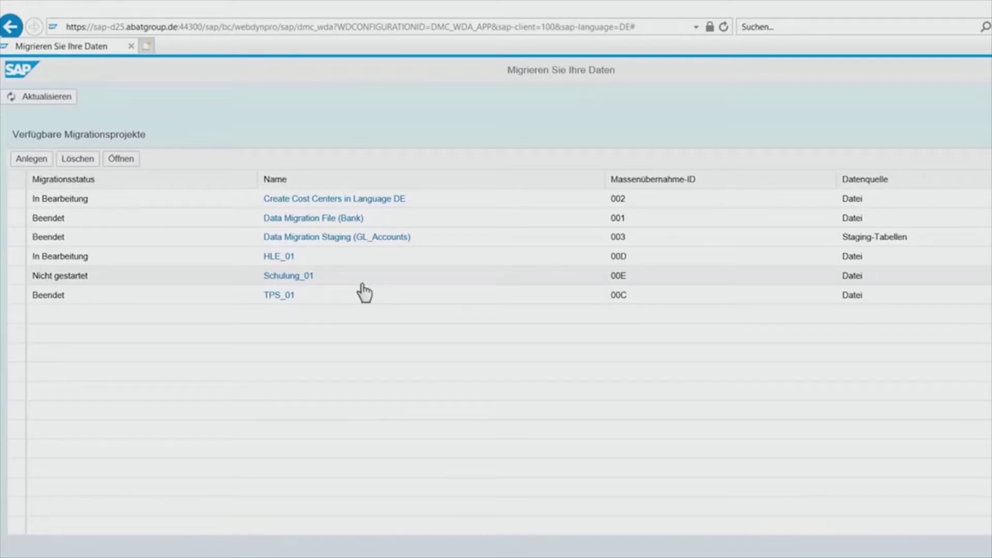
Open the Schulung_01 project and its Material migration object, agreeing to copy the object into the project
click(313, 278)
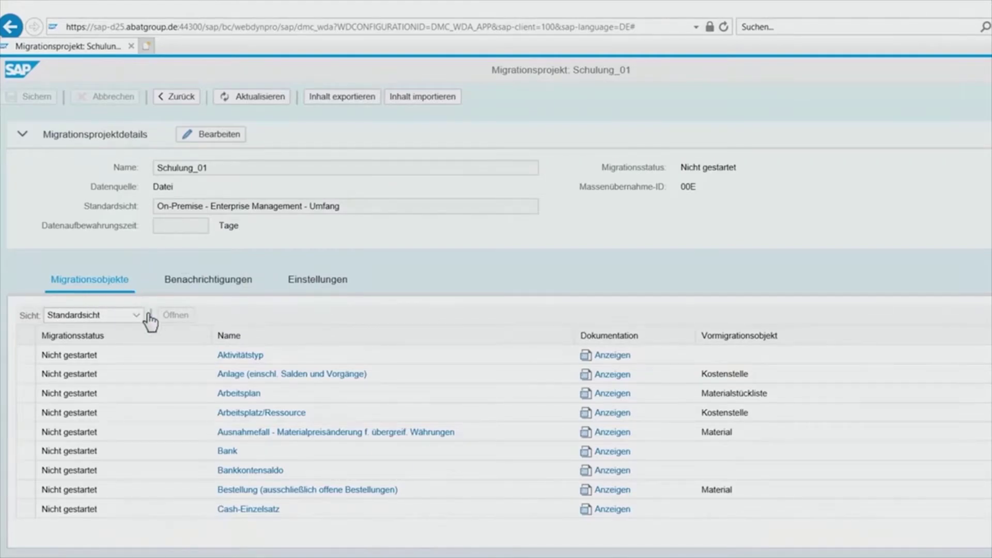
scroll(220, 408, down, 1)
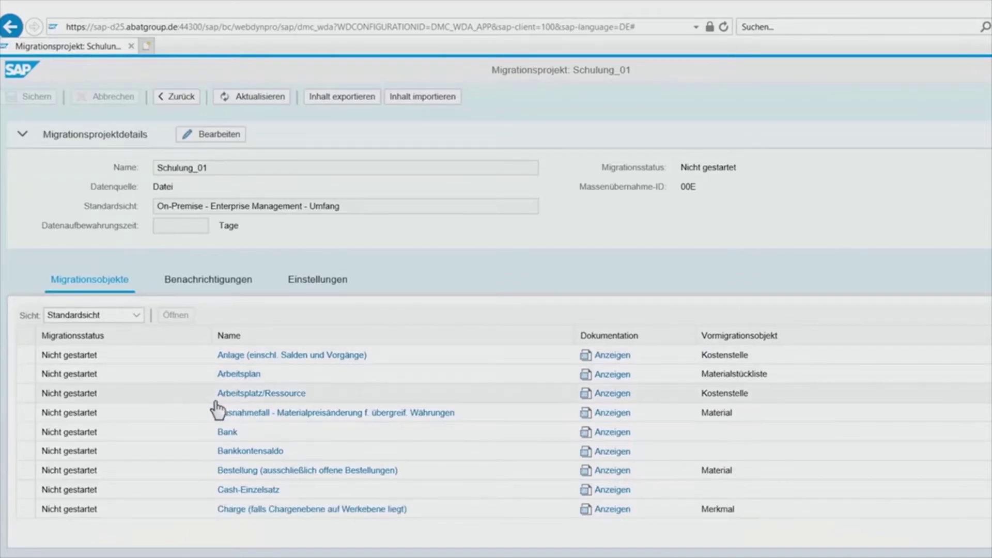
scroll(165, 410, down, 7)
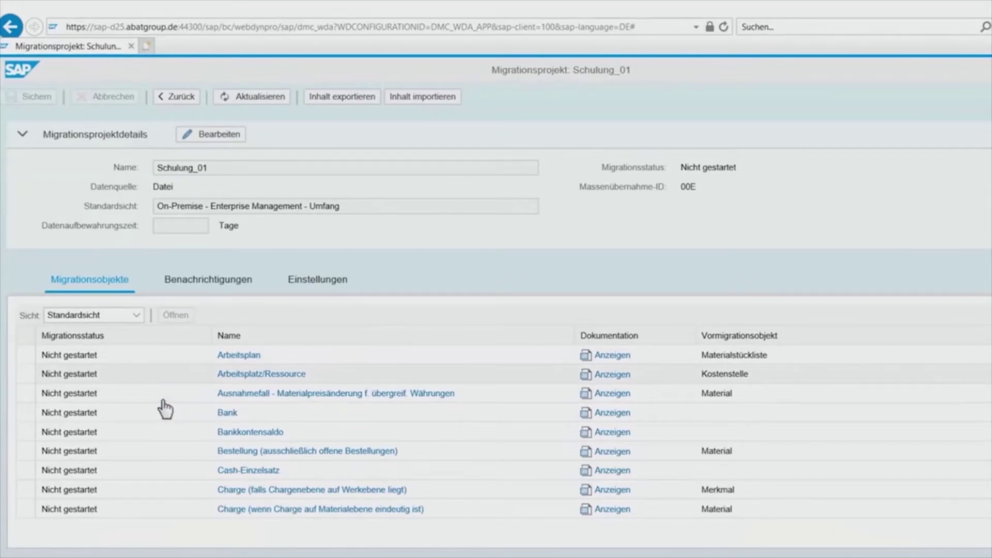
scroll(165, 409, down, 20)
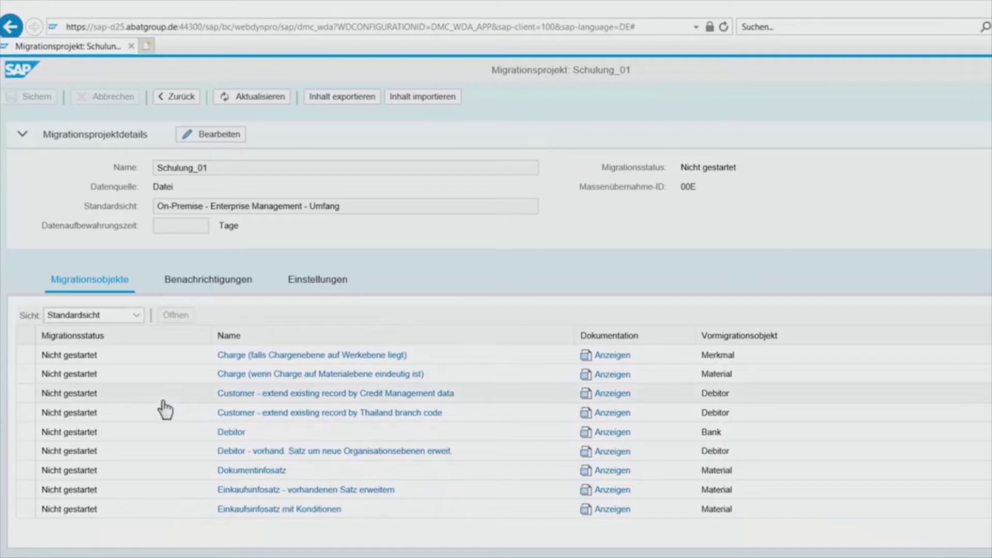
scroll(166, 410, down, 4)
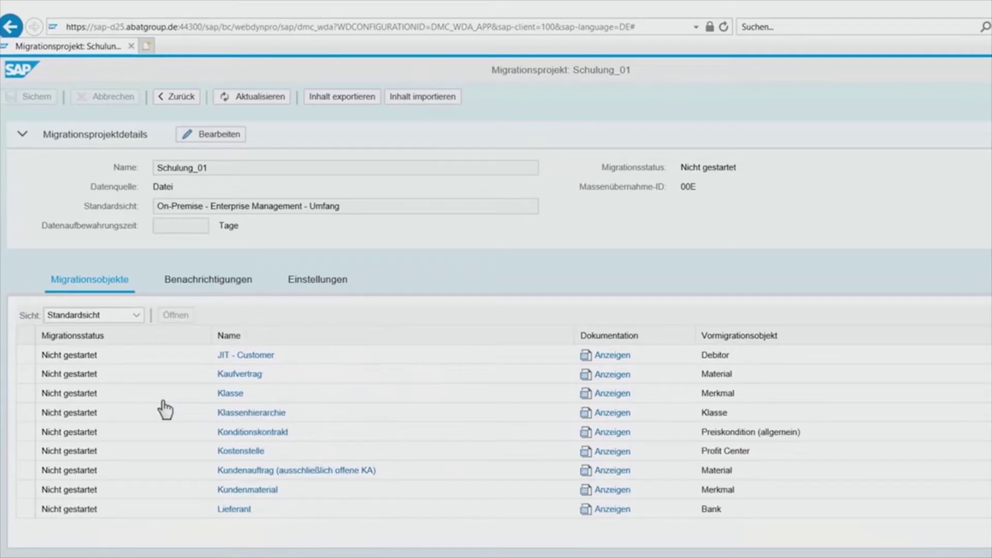
scroll(165, 410, down, 1)
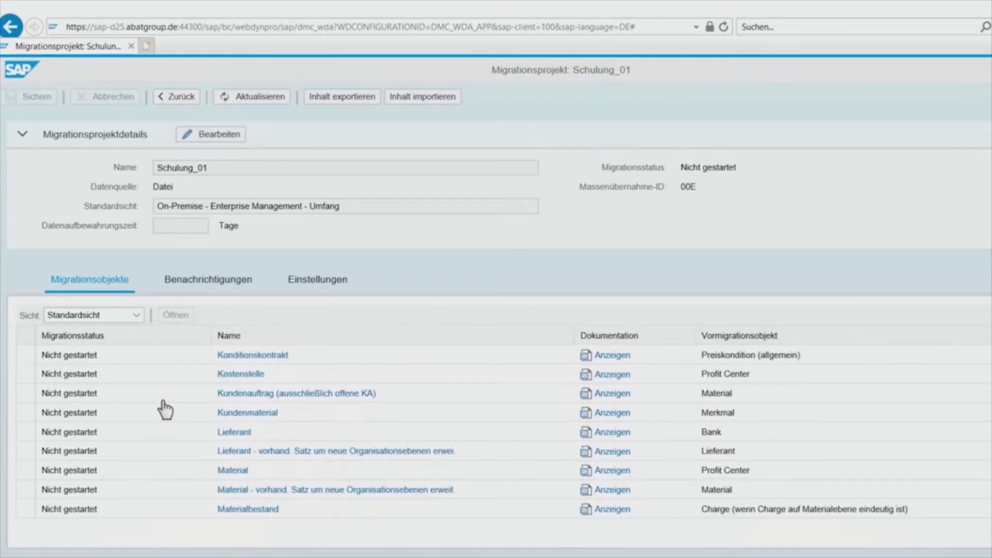
click(273, 480)
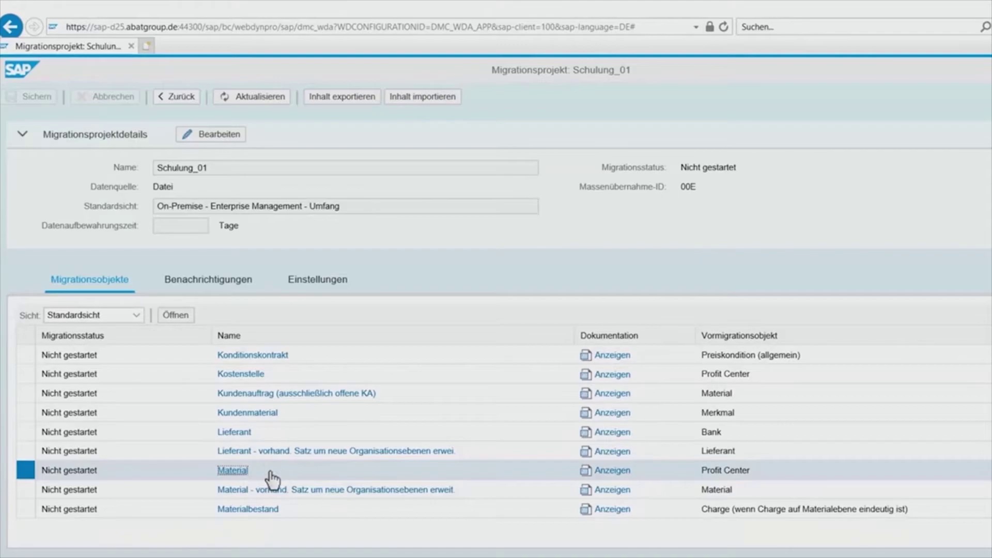
click(280, 472)
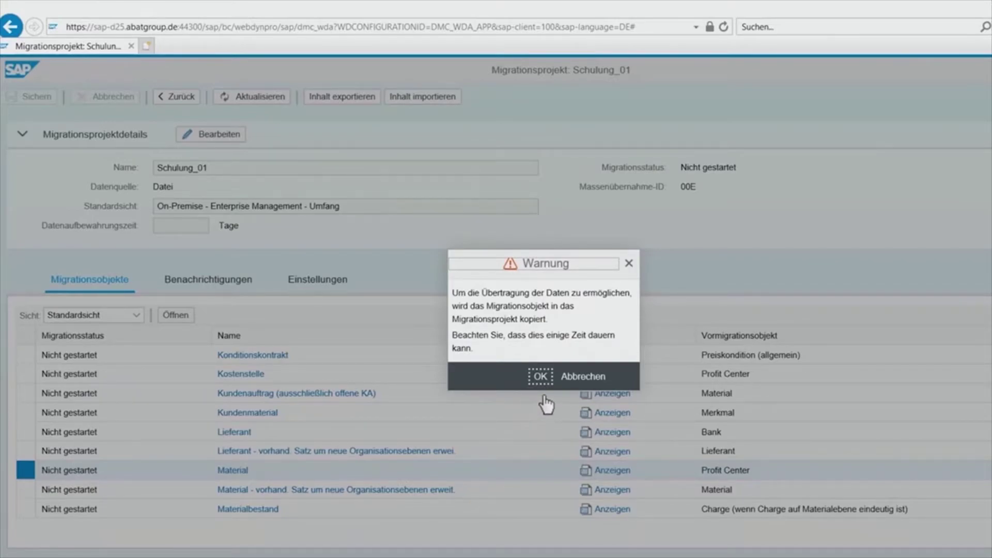
click(540, 376)
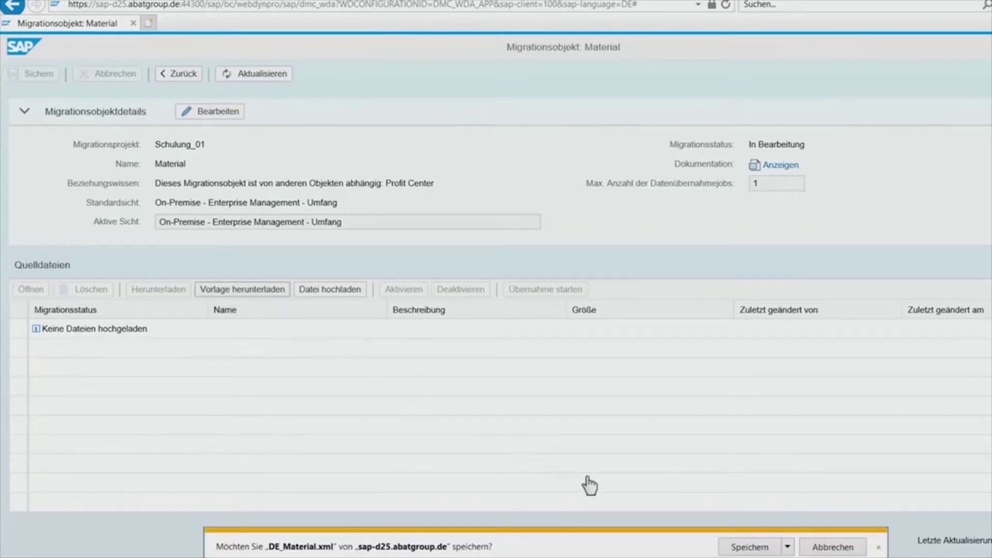
Save the downloaded template DE_Material.xml to the Desktop as an XML document
click(788, 547)
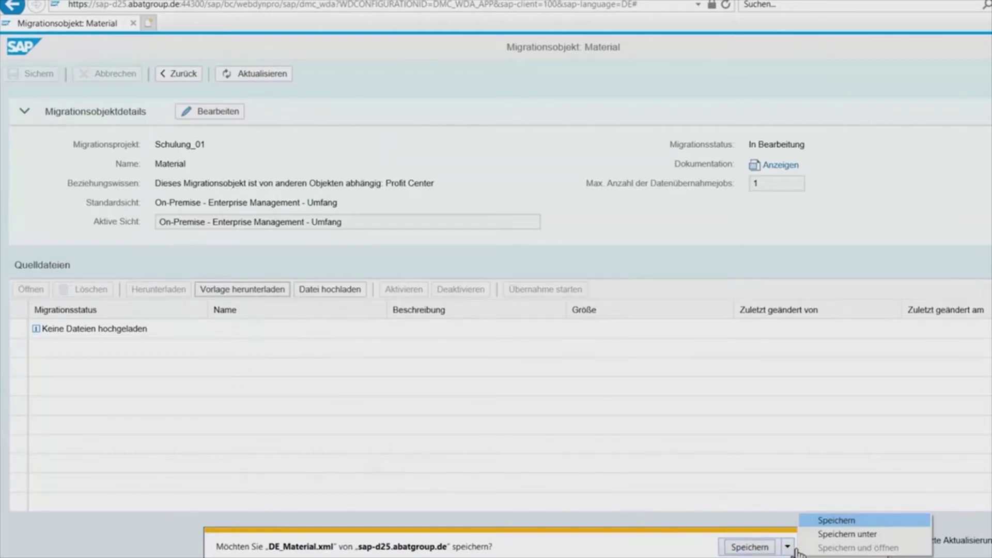
click(832, 534)
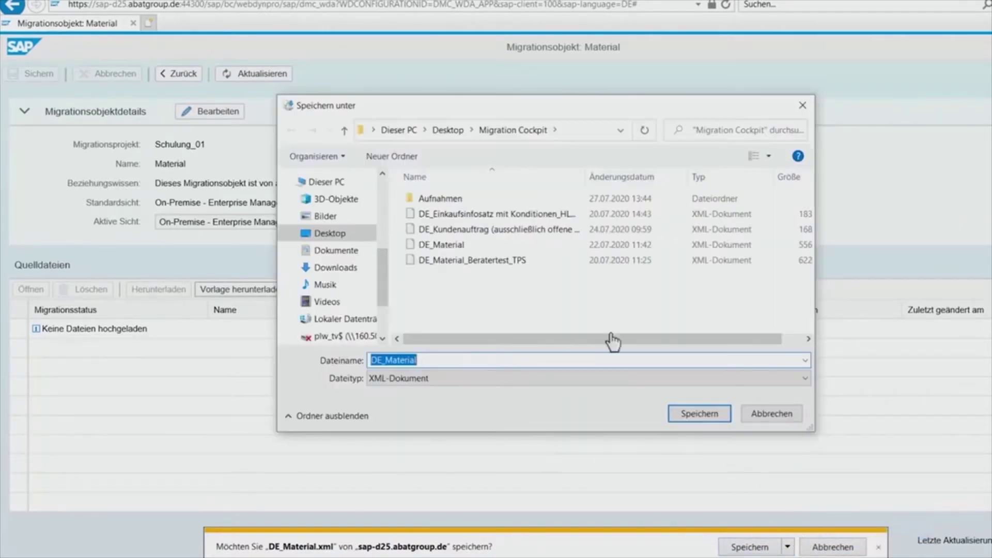
click(359, 233)
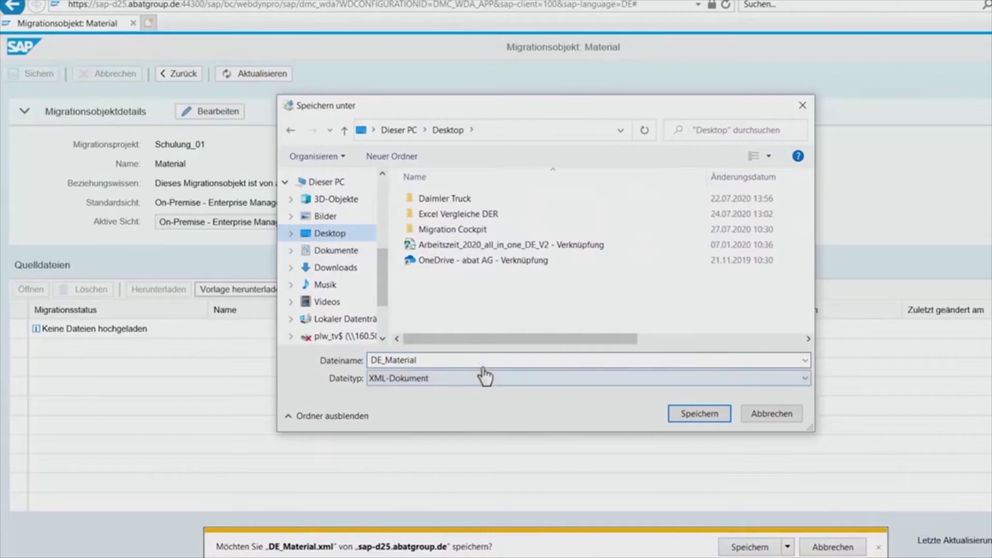
click(697, 416)
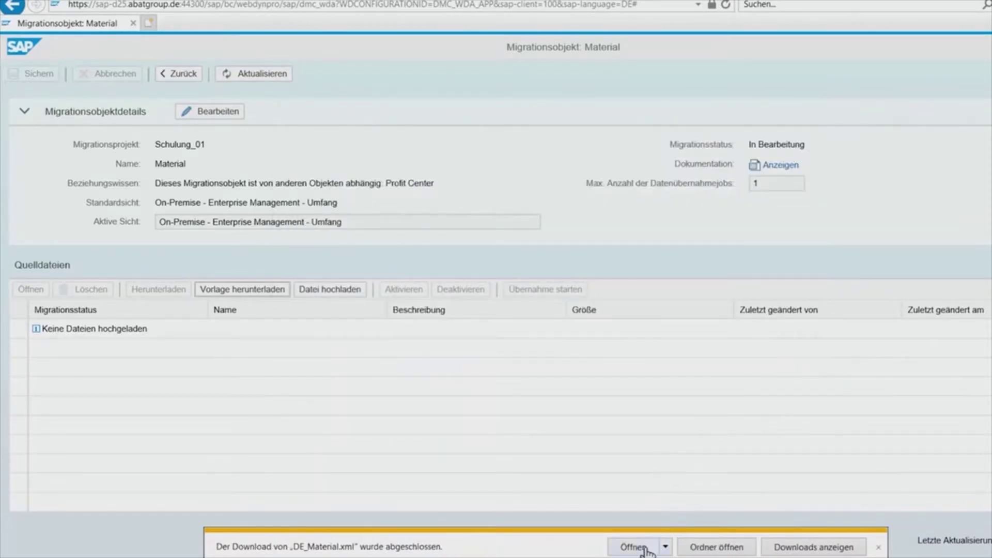
Open the saved DE_Material.xml template in Excel and maximize its window
click(645, 549)
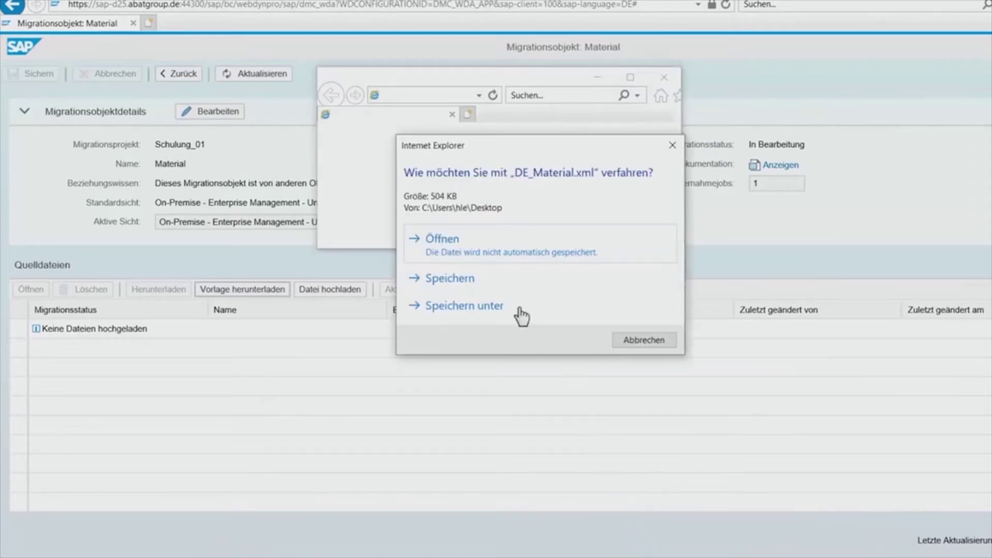
click(491, 247)
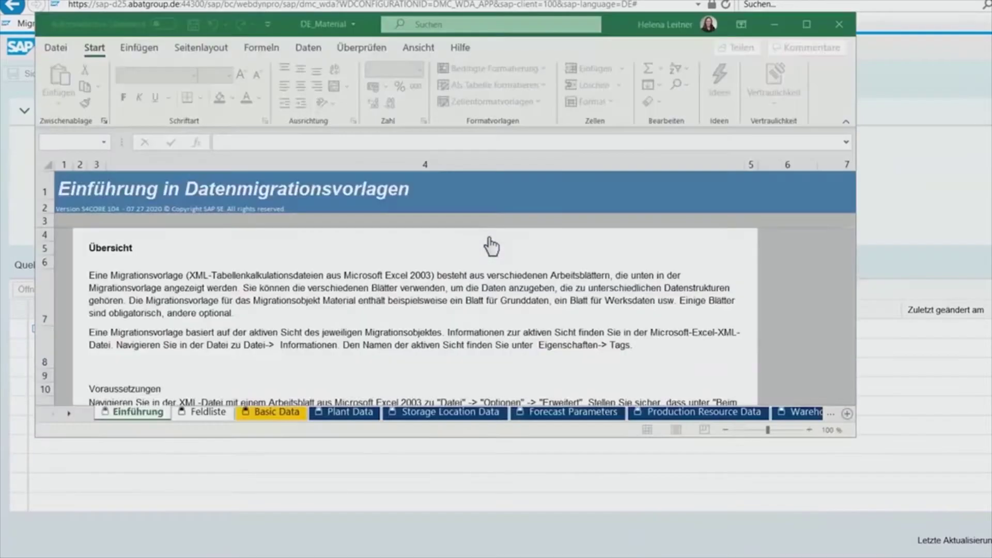
click(806, 24)
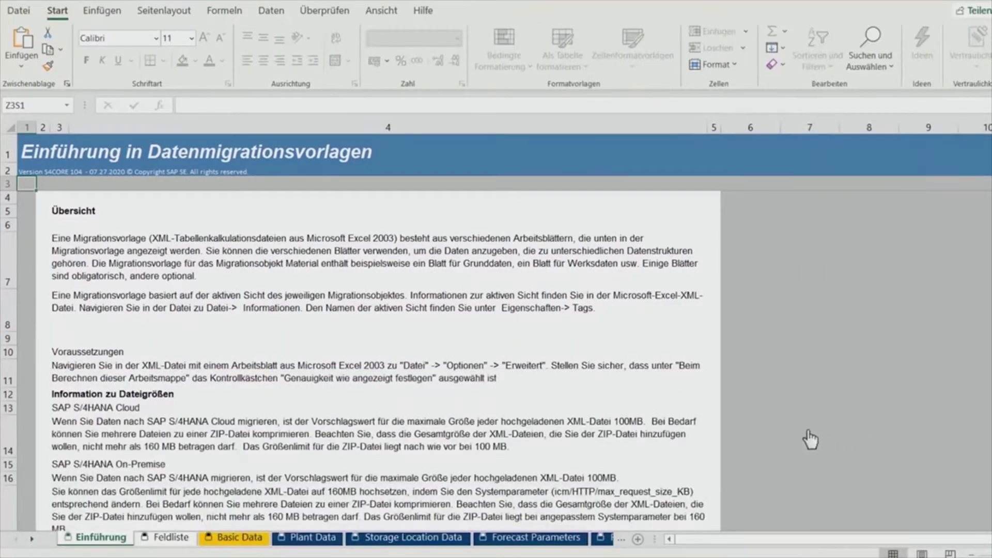
Review the template's Einführung sheet and the Key and Mandatory field groups on the Feldliste sheet
scroll(358, 383, down, 7)
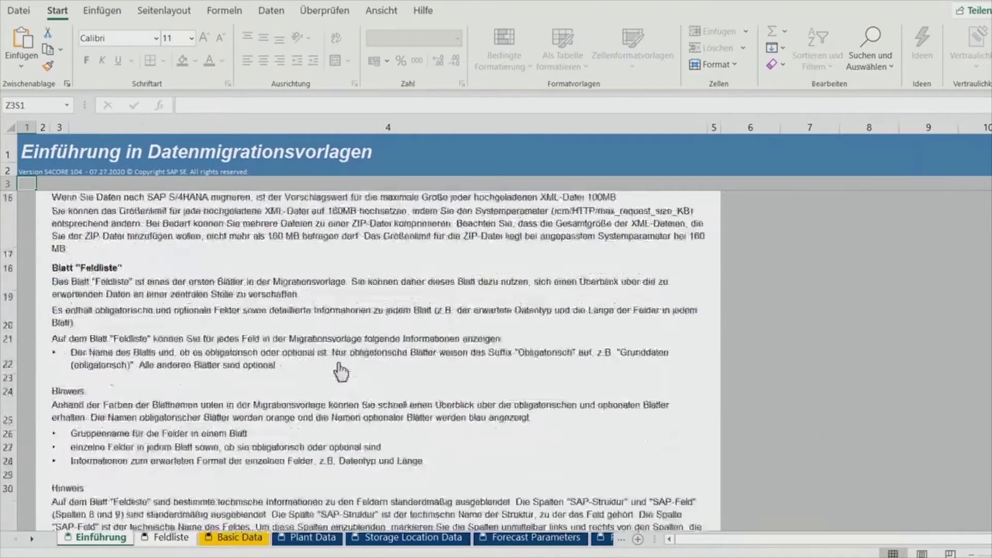
scroll(338, 369, down, 3)
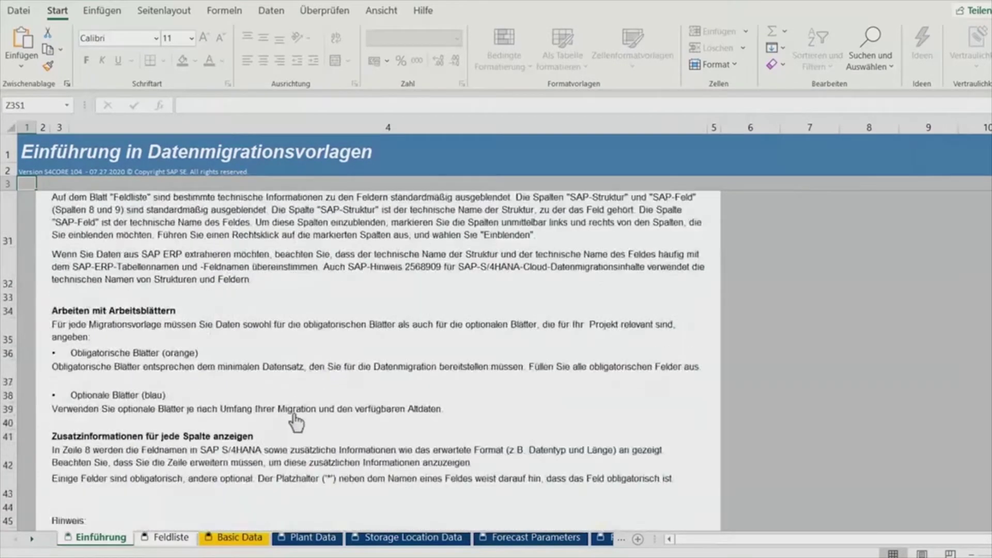
click(192, 541)
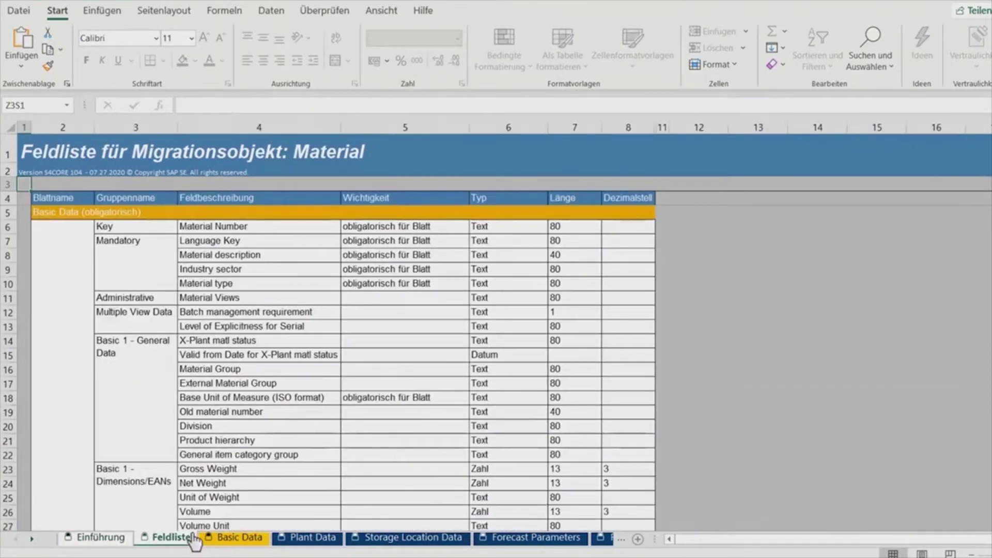
click(130, 228)
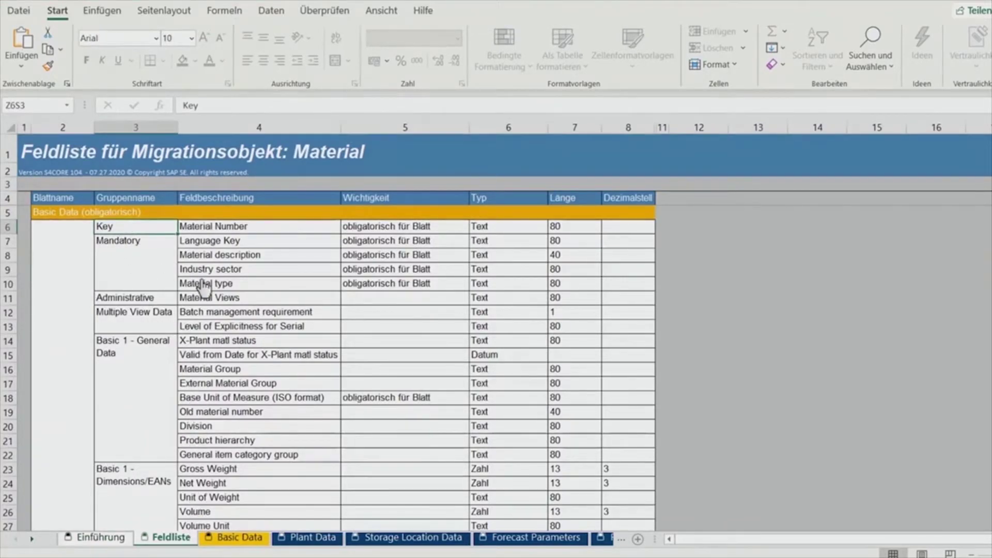
click(176, 269)
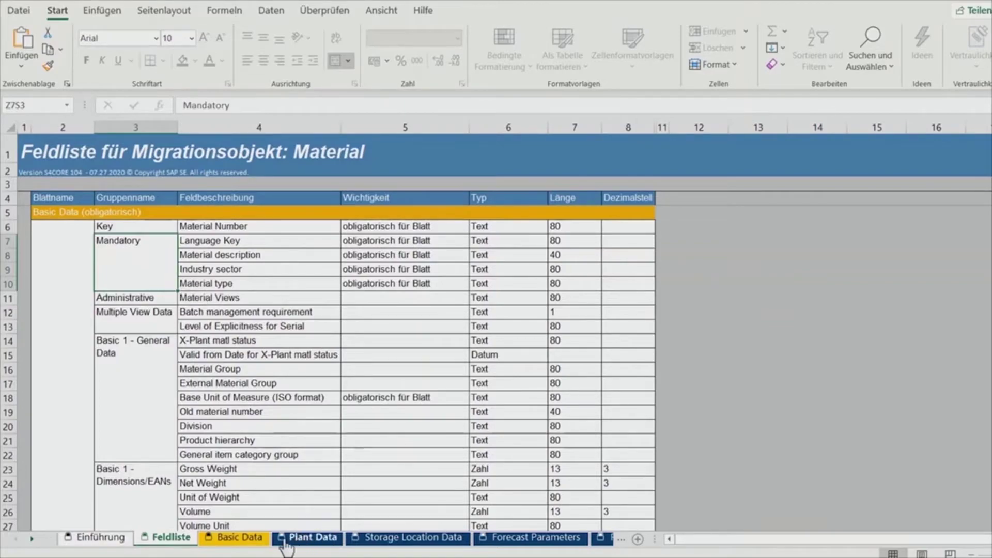
On the Basic Data sheet, unhide the technical rows between rows 3 and 7 and expand row 8 to show the full field descriptions
click(257, 541)
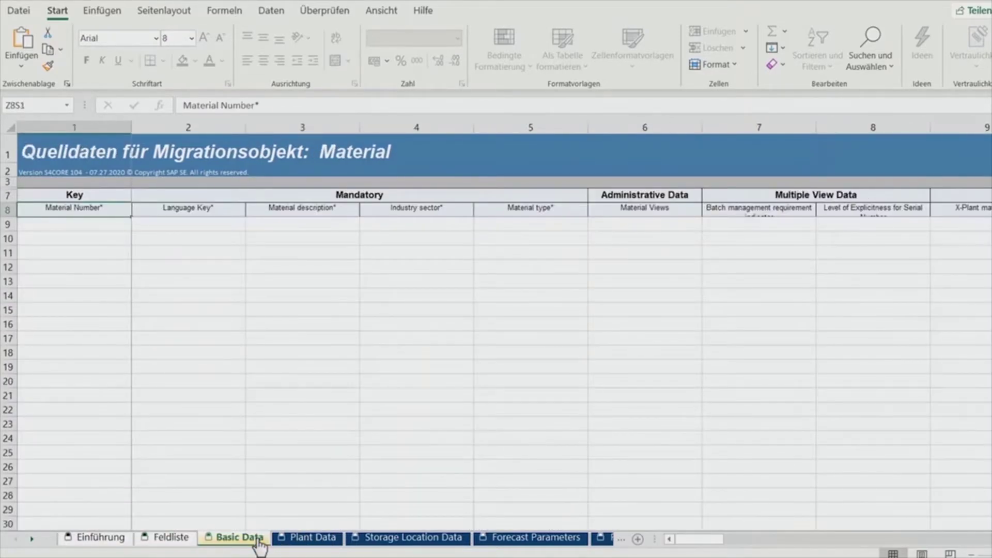
drag(10, 196, 10, 210)
right_click(11, 197)
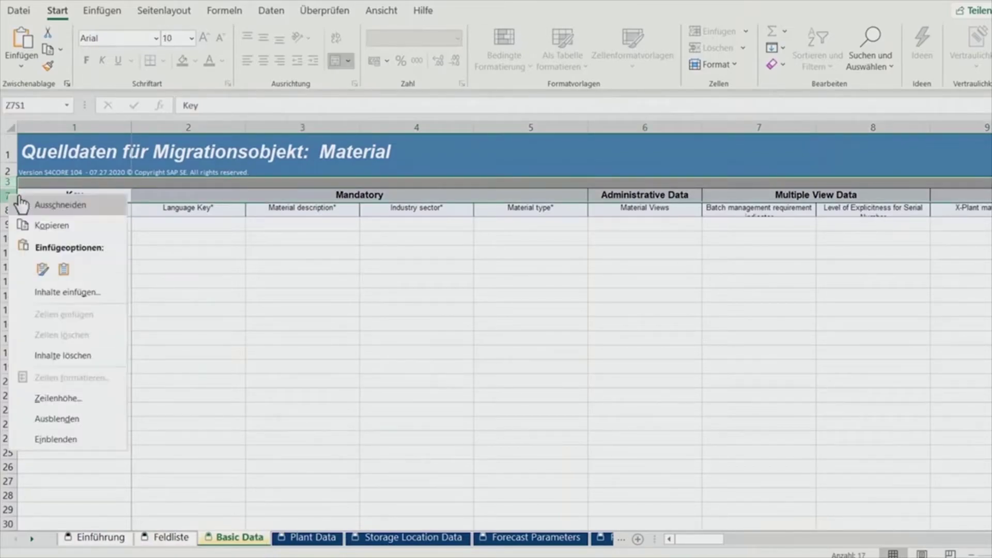
click(80, 439)
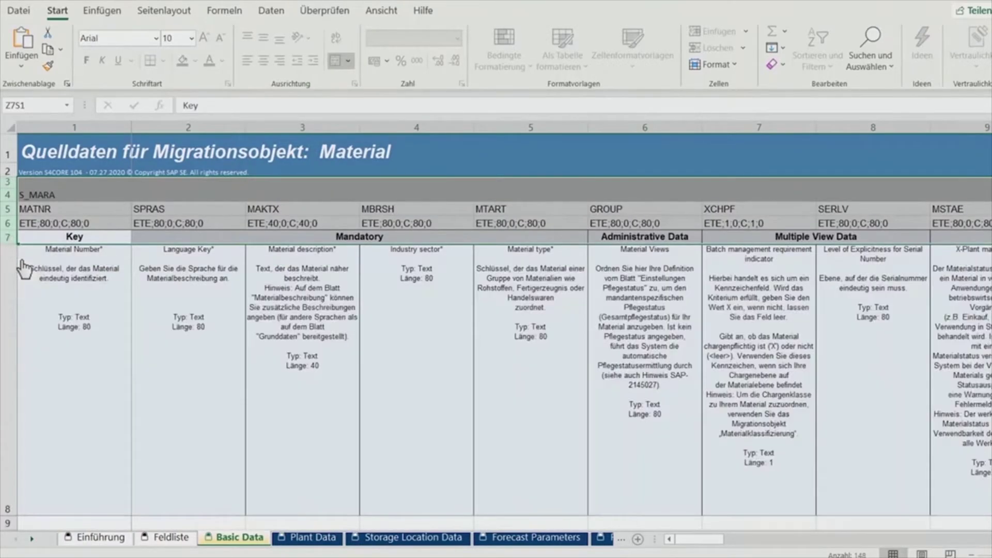
Examine the Material Number and Language Key columns with their technical names and descriptions on the Basic Data sheet
click(114, 376)
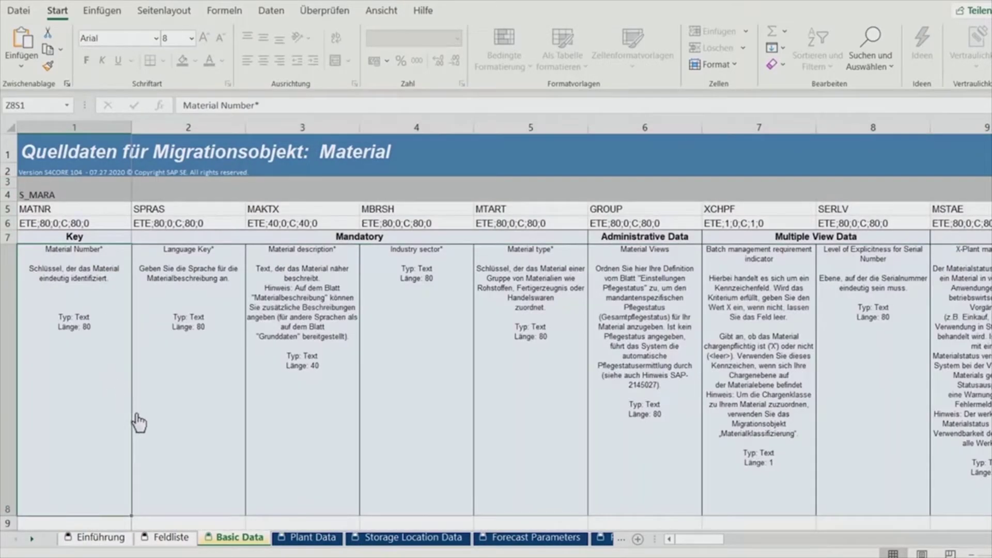
click(113, 212)
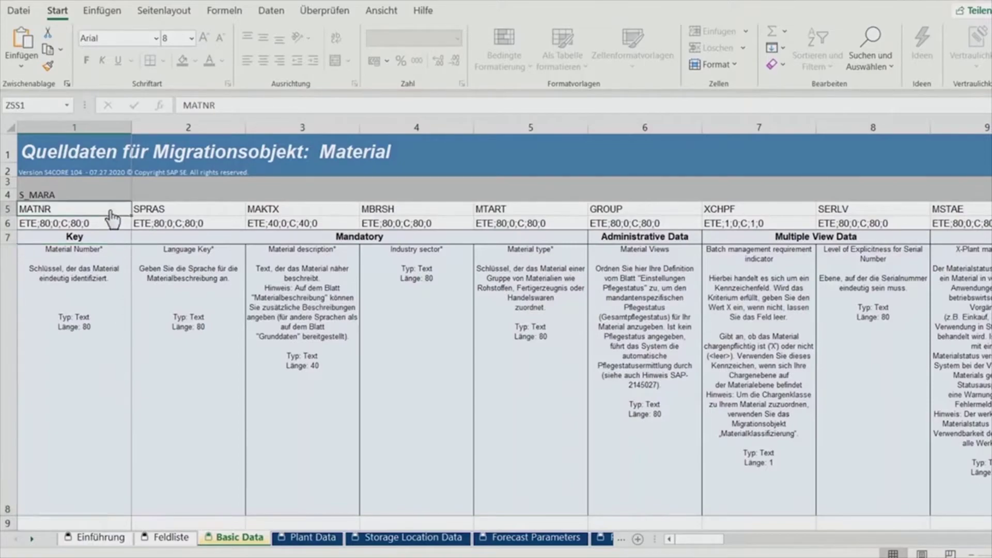
click(200, 214)
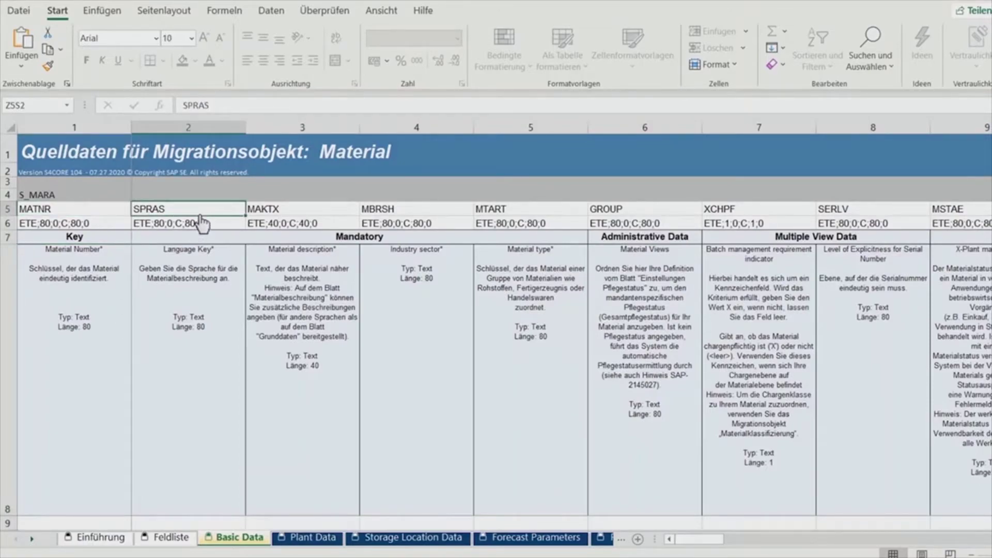
click(210, 259)
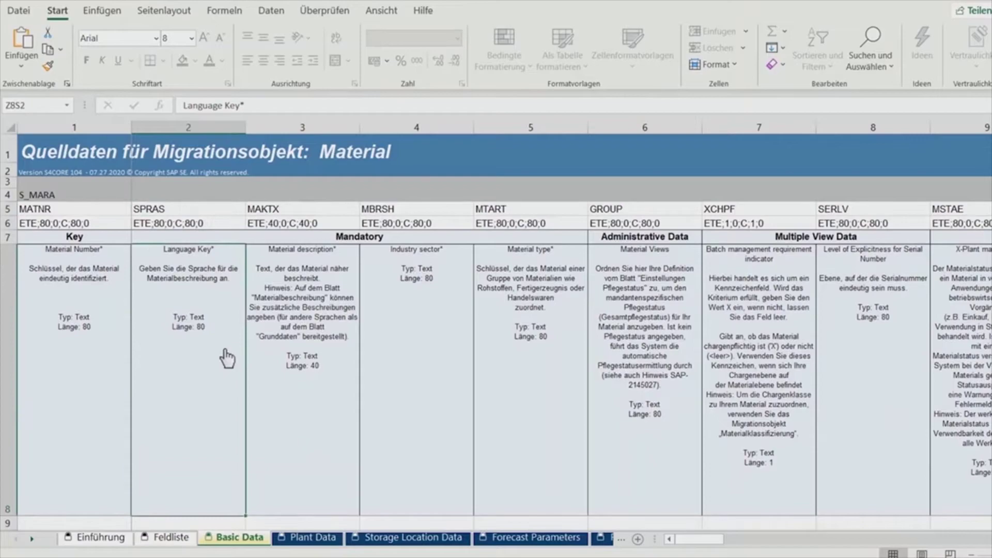
scroll(220, 383, down, 1)
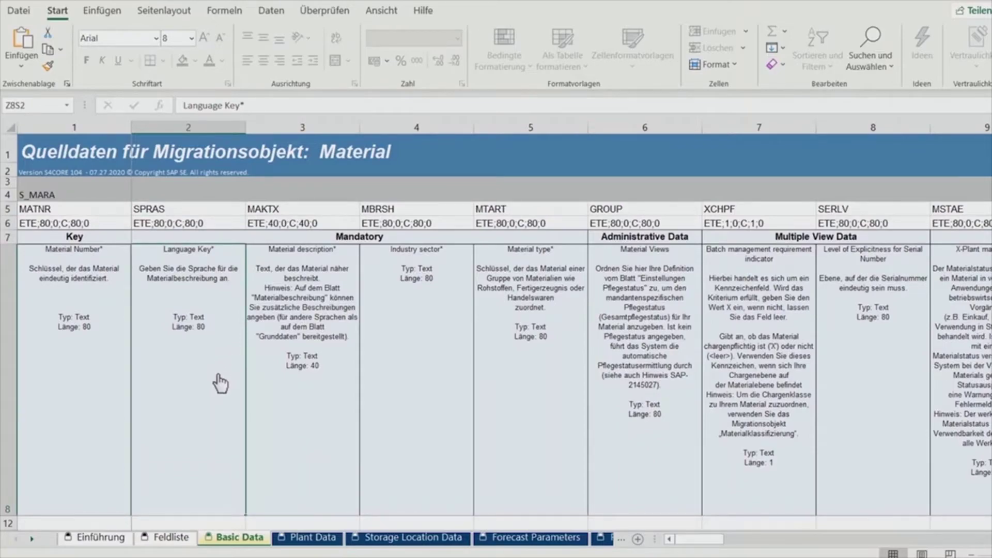
Review the Plant Data and Storage Location Data sheets in the empty template and in the filled-in version containing TG203 to TG206
click(313, 539)
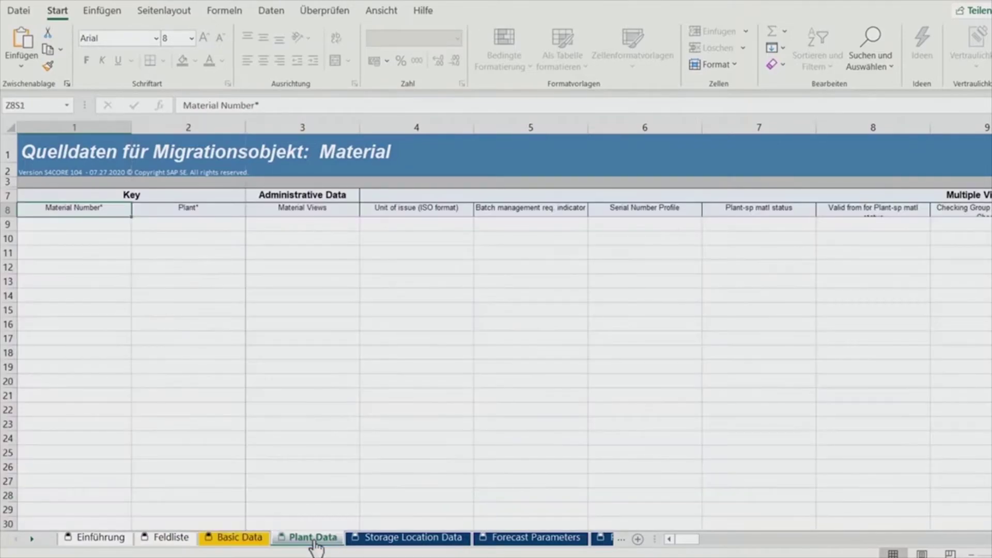
click(403, 540)
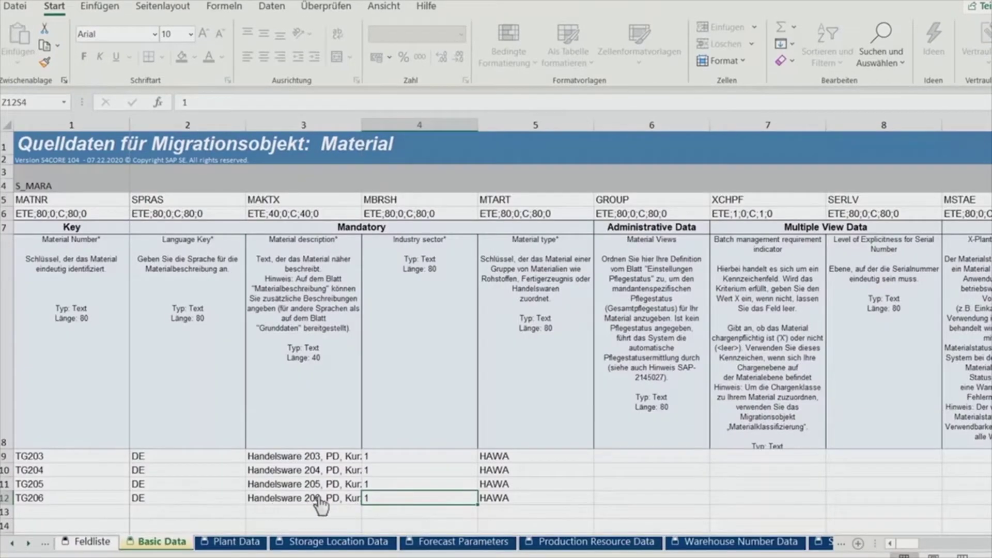
click(243, 543)
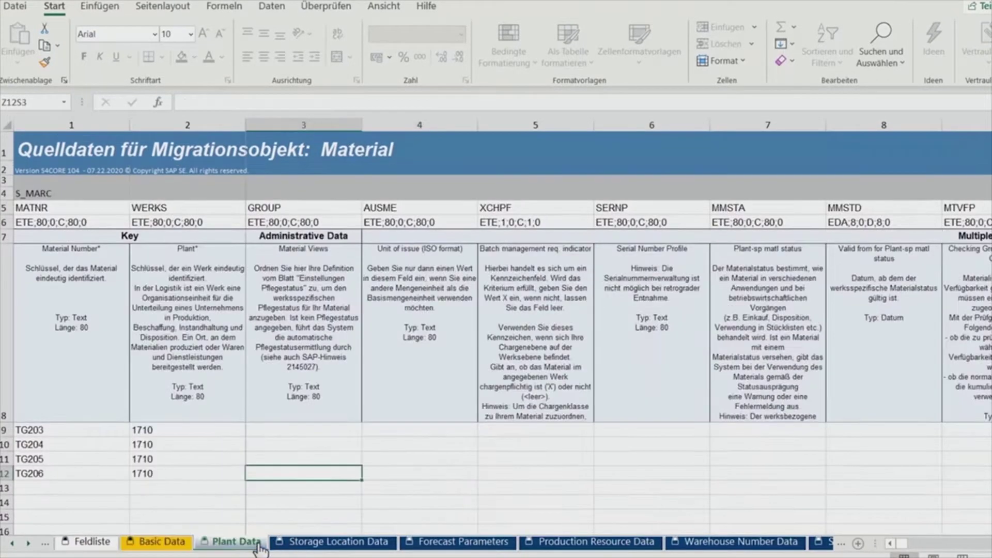
click(355, 544)
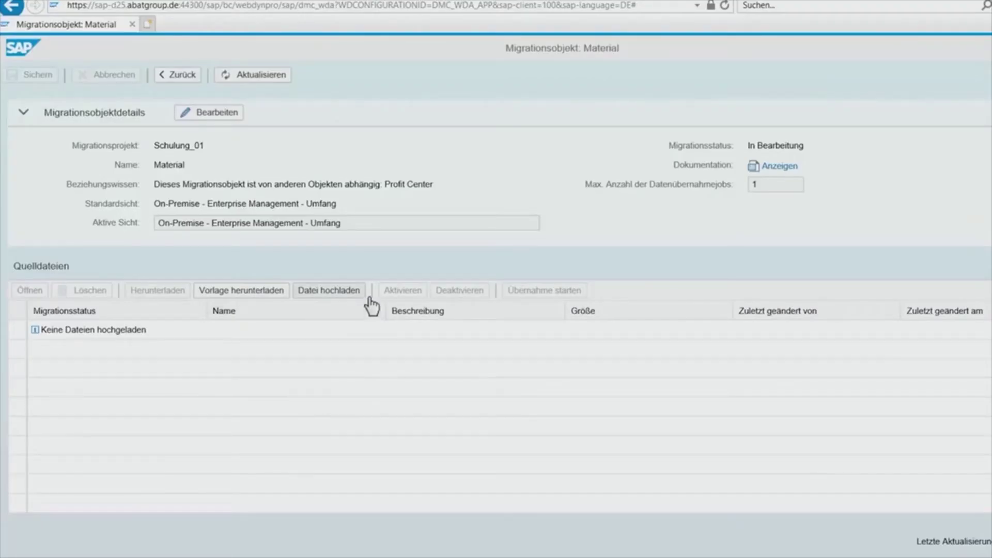
Upload the DE_Material_Schulung source file to the Material migration object with the description "Upload Material"
click(368, 295)
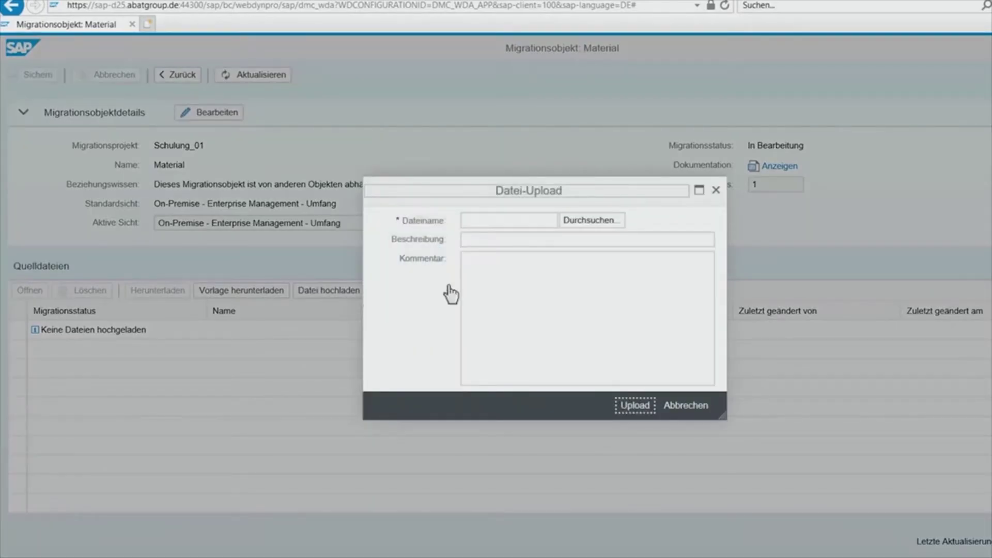
click(615, 223)
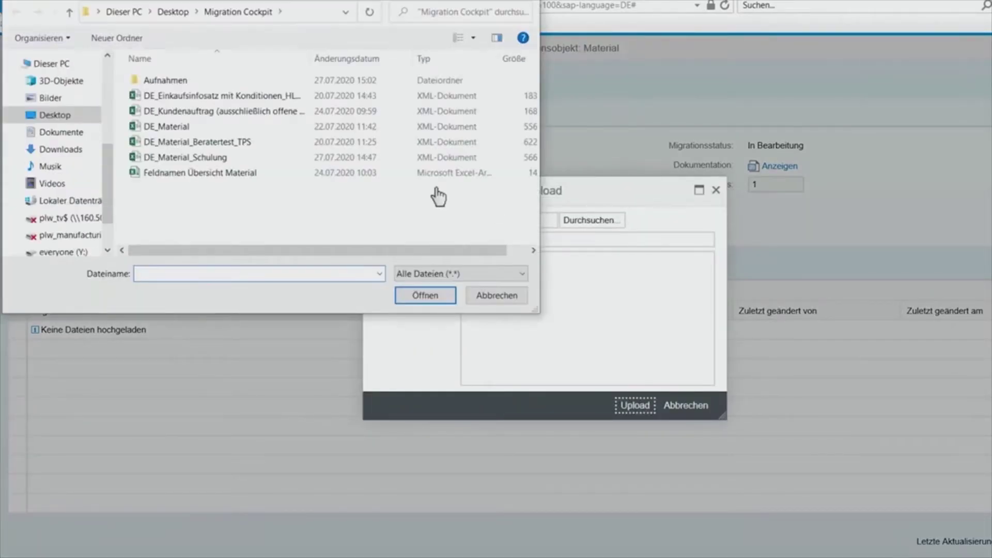
double_click(249, 158)
click(502, 247)
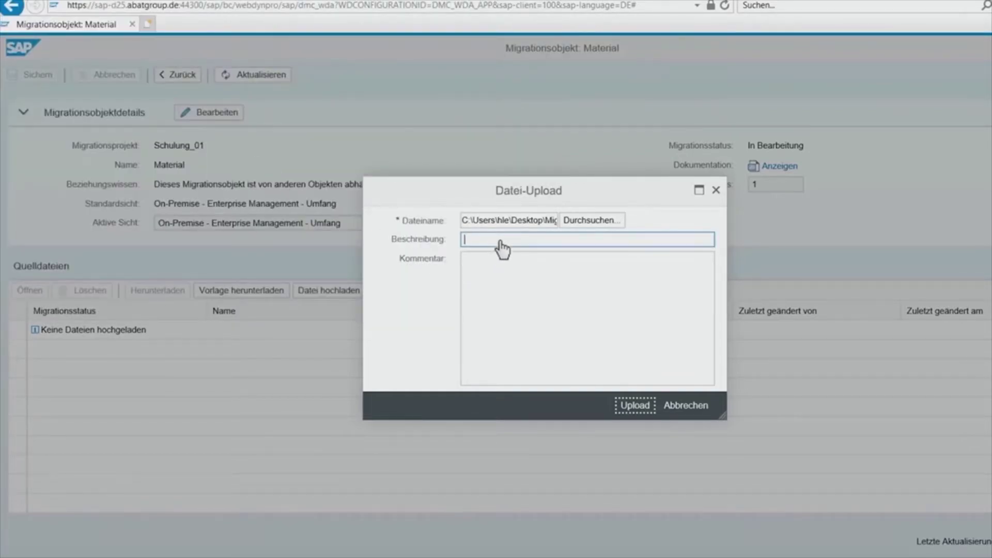
text(Uploa)
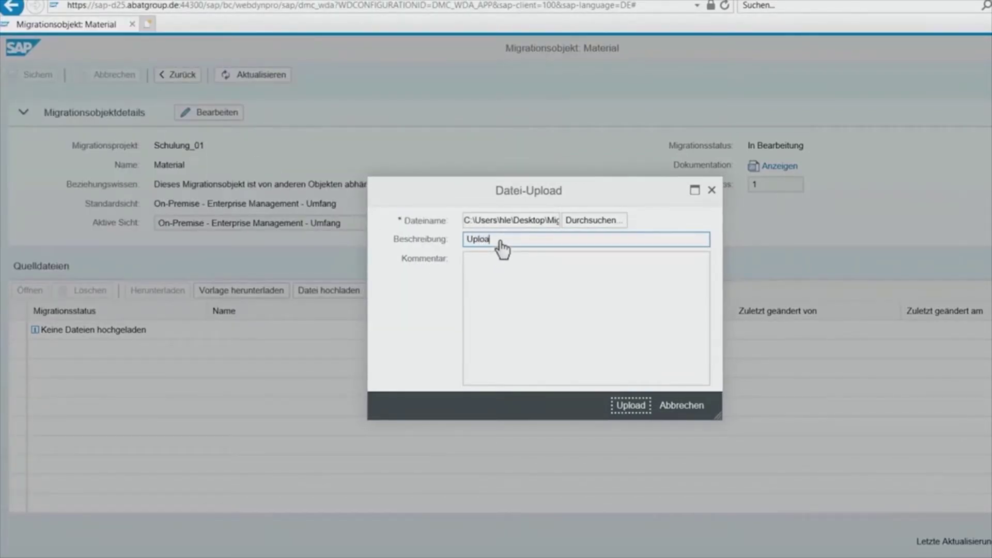
text(d Material)
click(642, 408)
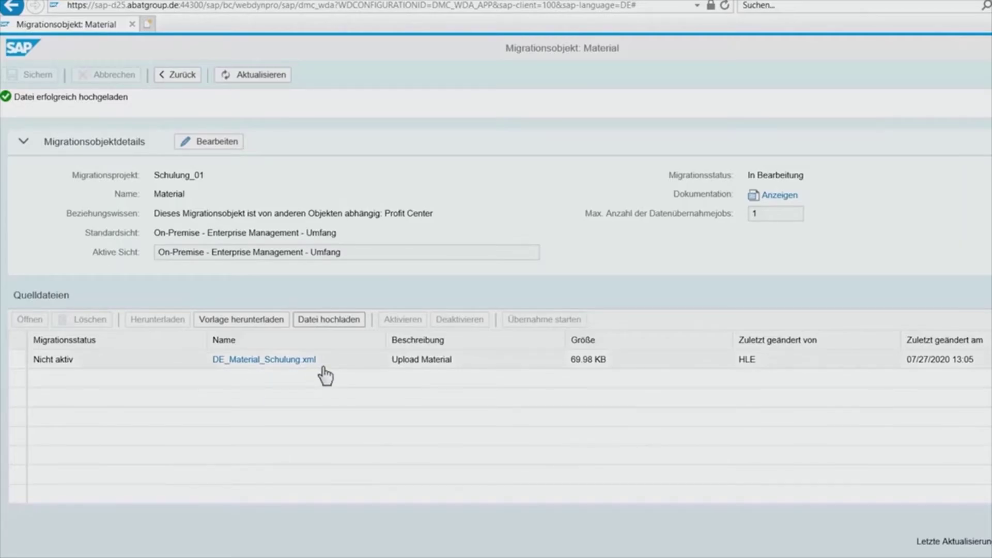
Activate the uploaded DE_Material_Schulung.xml file and start its transfer, running it through data validation
click(35, 362)
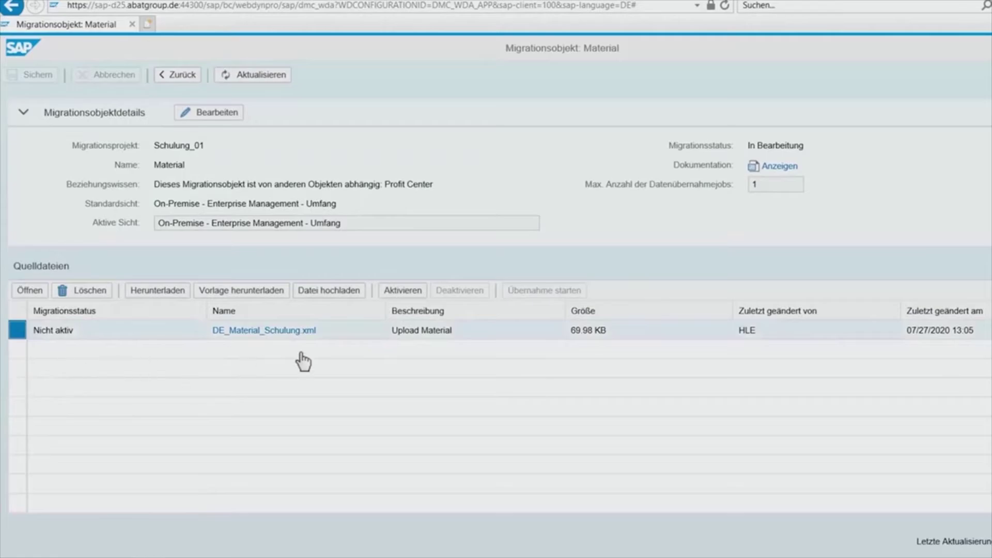
click(393, 293)
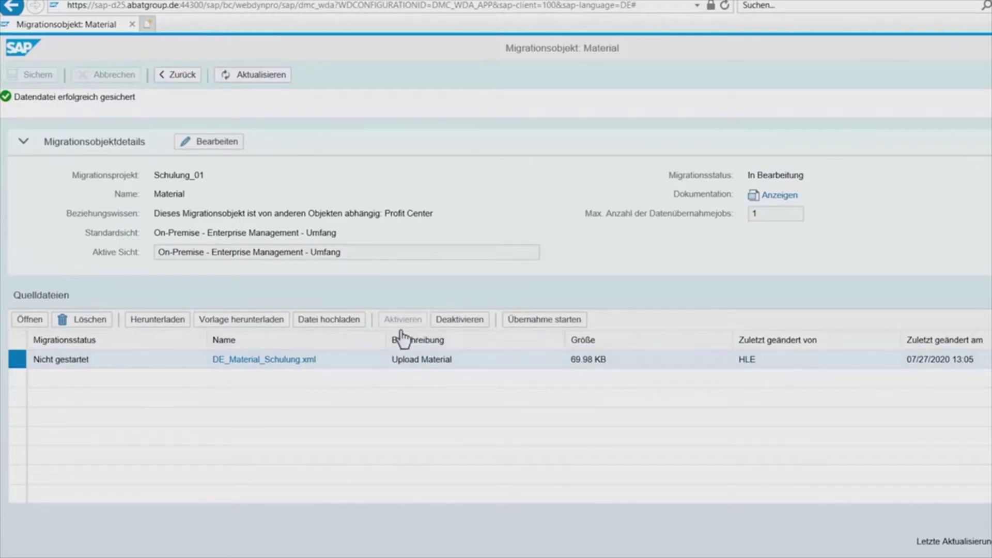
click(550, 325)
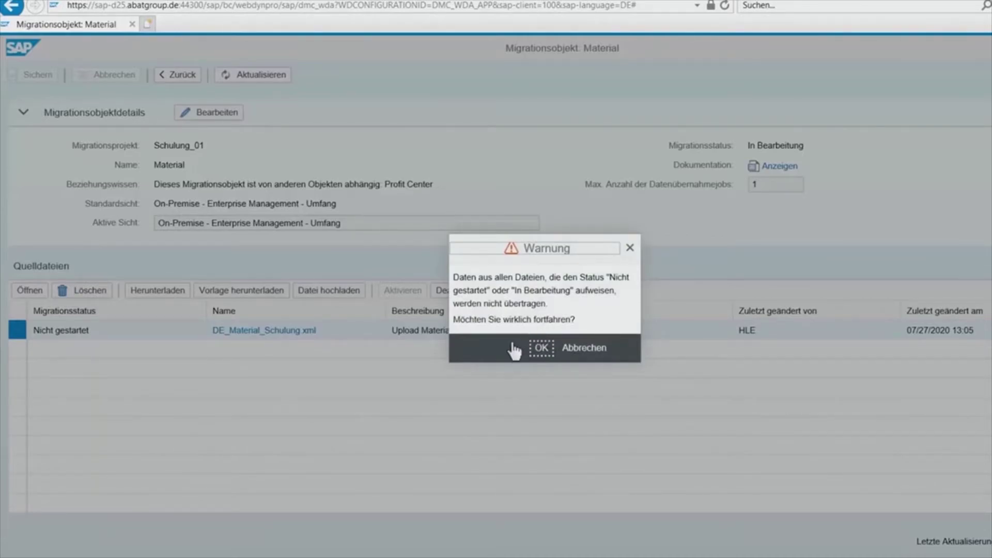
click(552, 354)
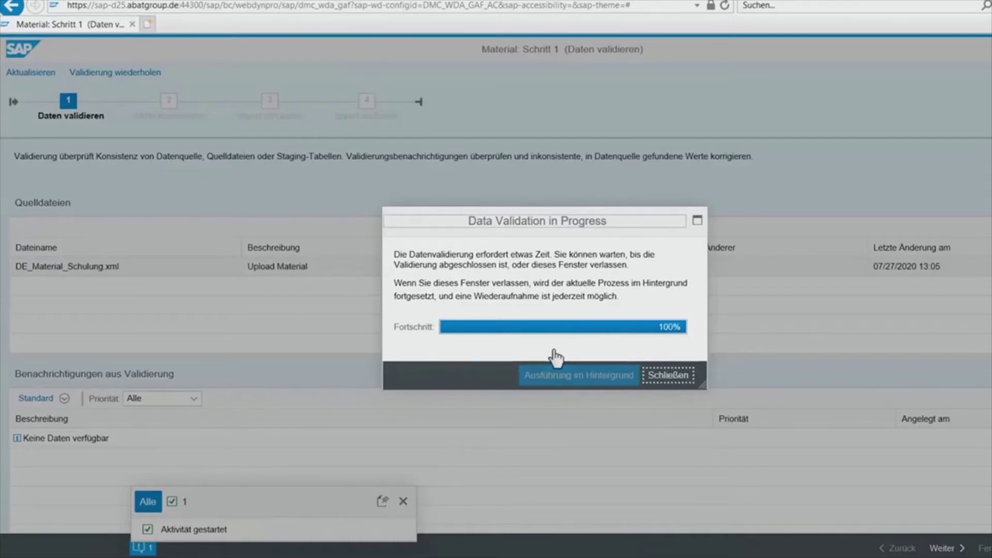
click(668, 375)
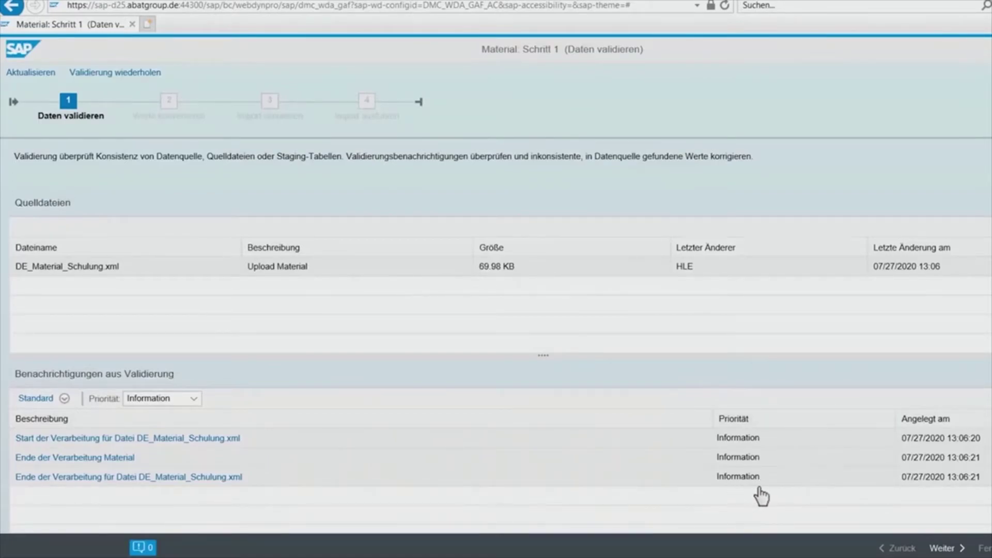
Proceed to value conversion and confirm and save "No Integration" for the task "Use Material ID for Integration with external Systems"
click(960, 549)
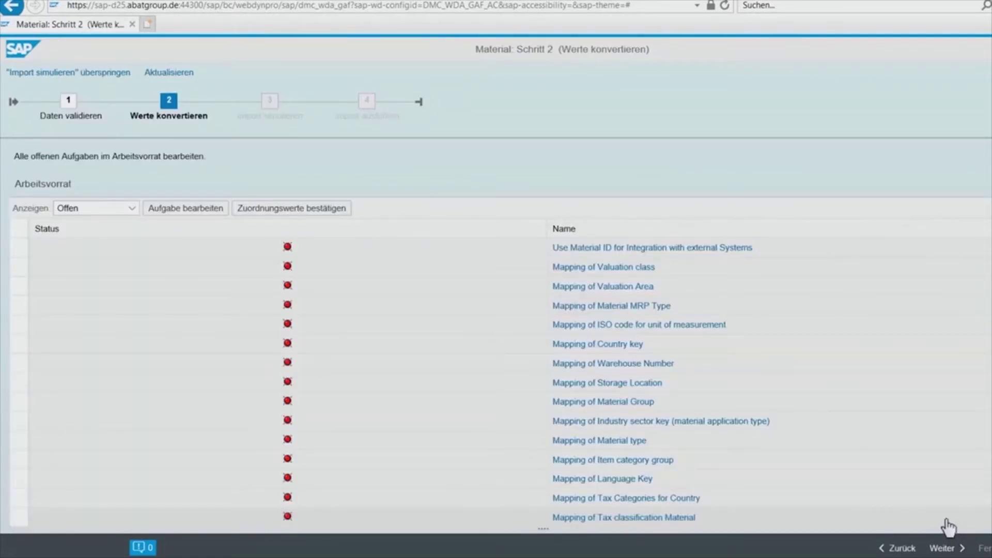
scroll(455, 371, down, 3)
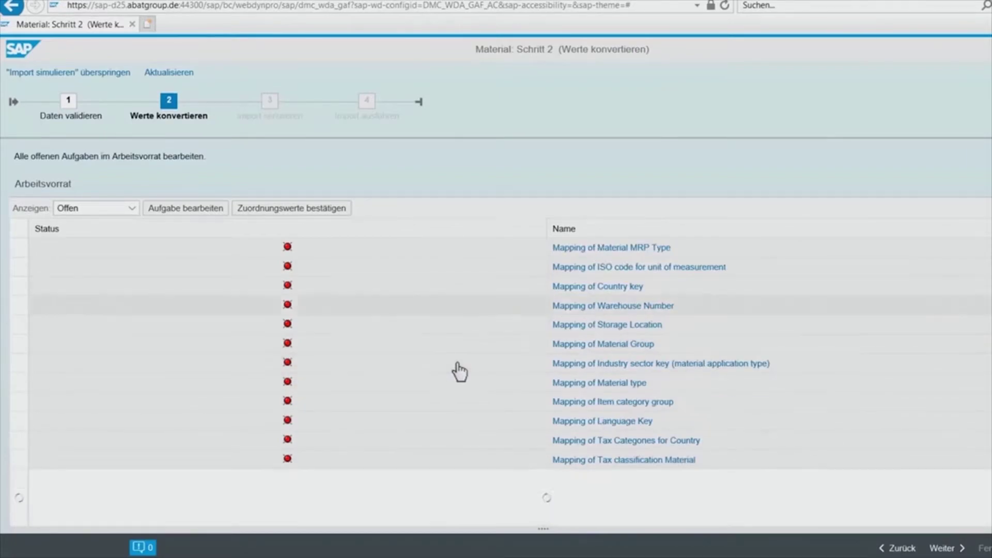
scroll(456, 370, up, 3)
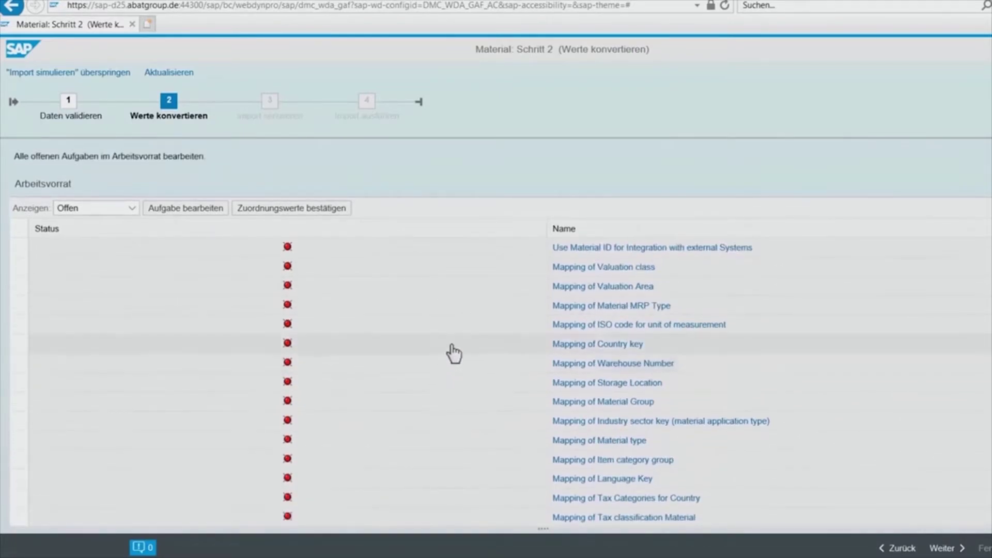
click(337, 254)
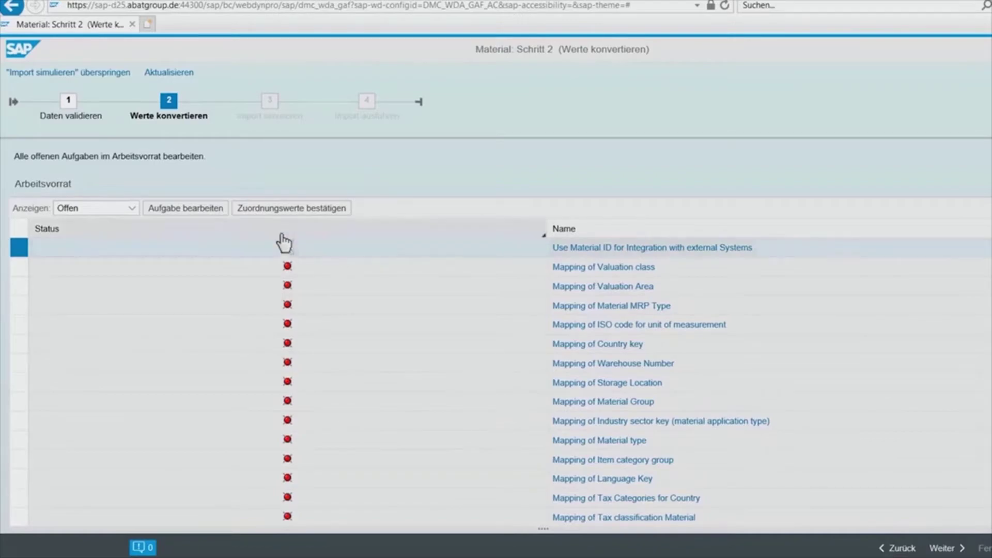
click(228, 212)
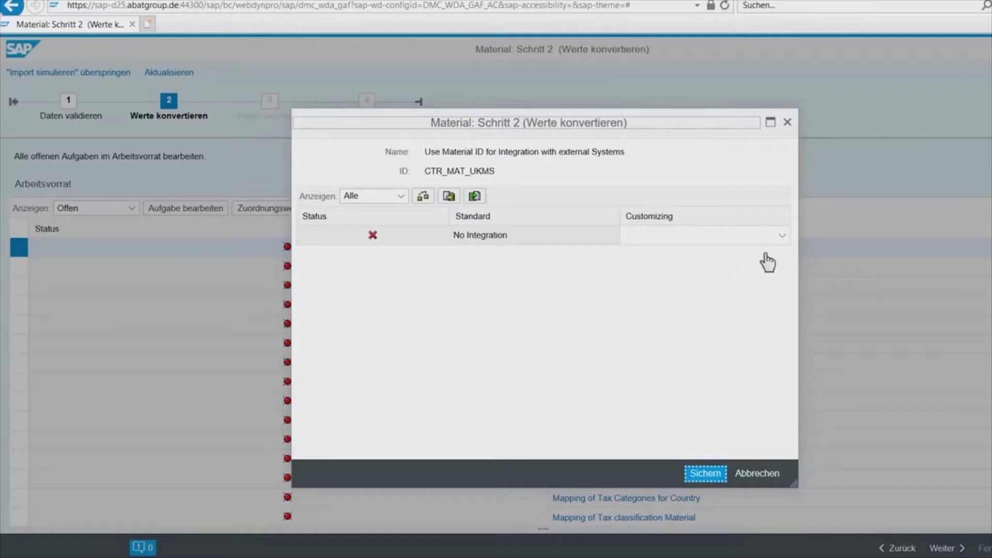
click(782, 235)
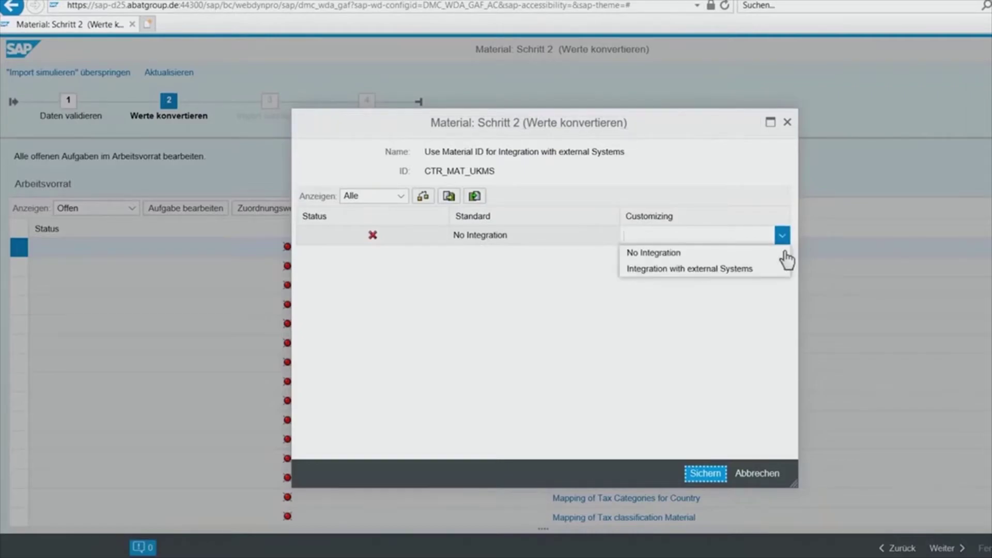
click(726, 256)
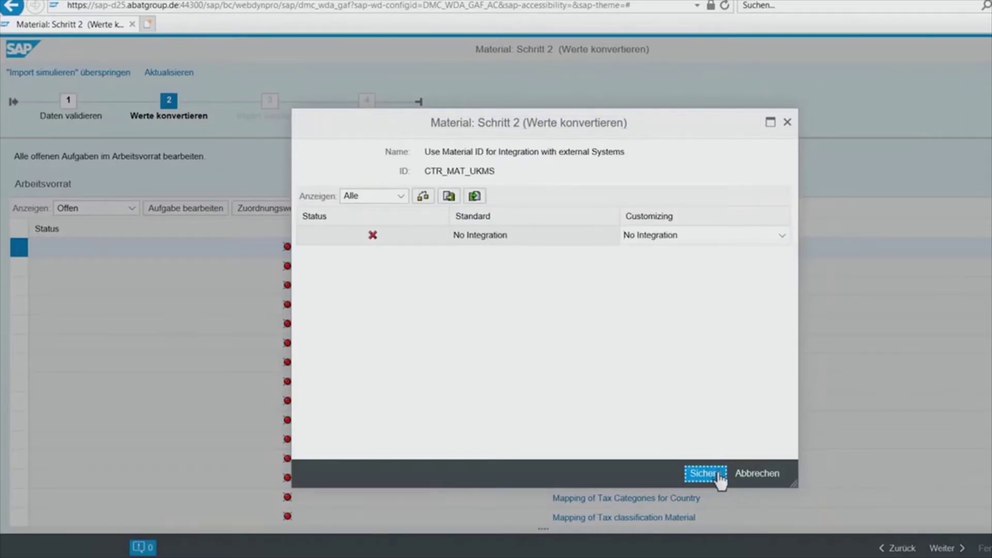
click(422, 195)
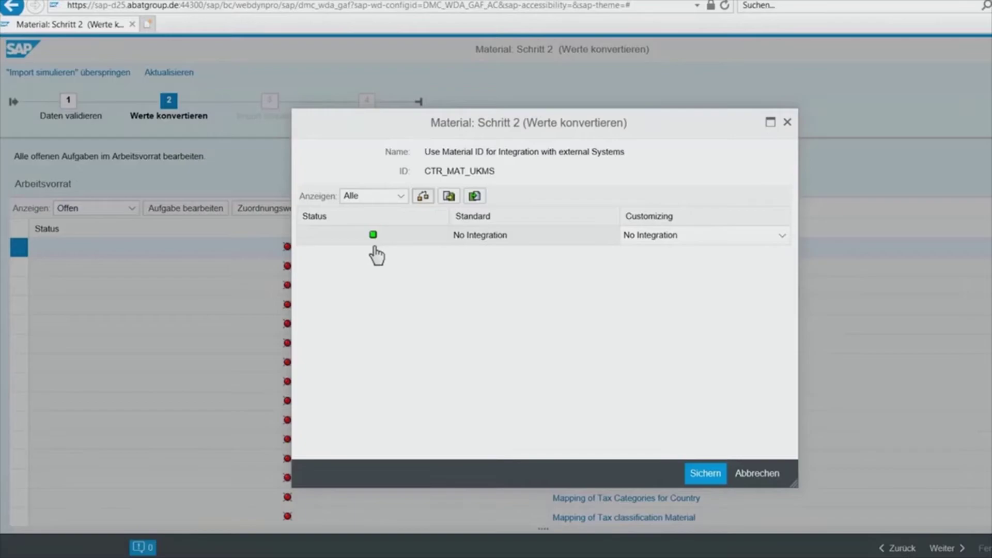
click(717, 476)
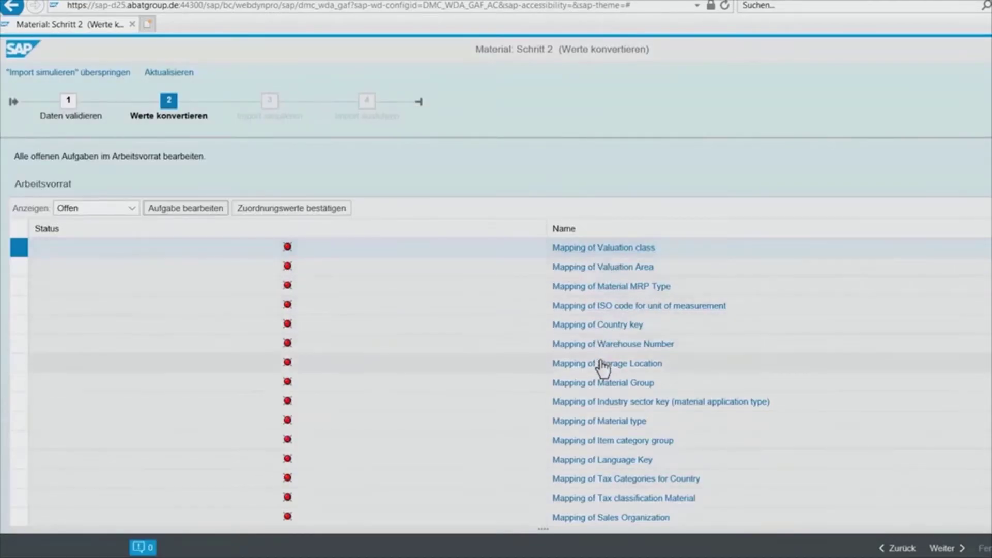
Confirm the mapping values of all remaining open conversion tasks and run the import simulation
click(21, 229)
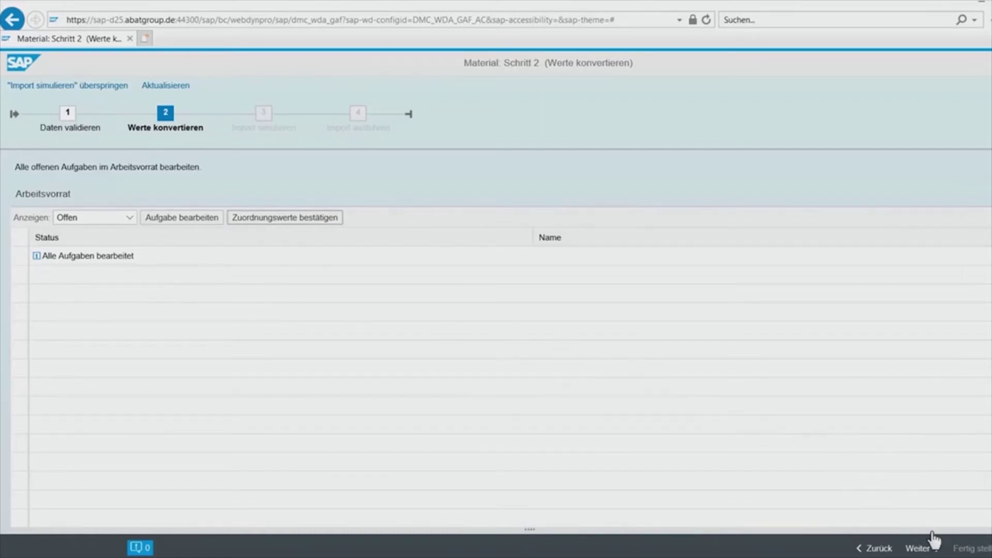
click(937, 551)
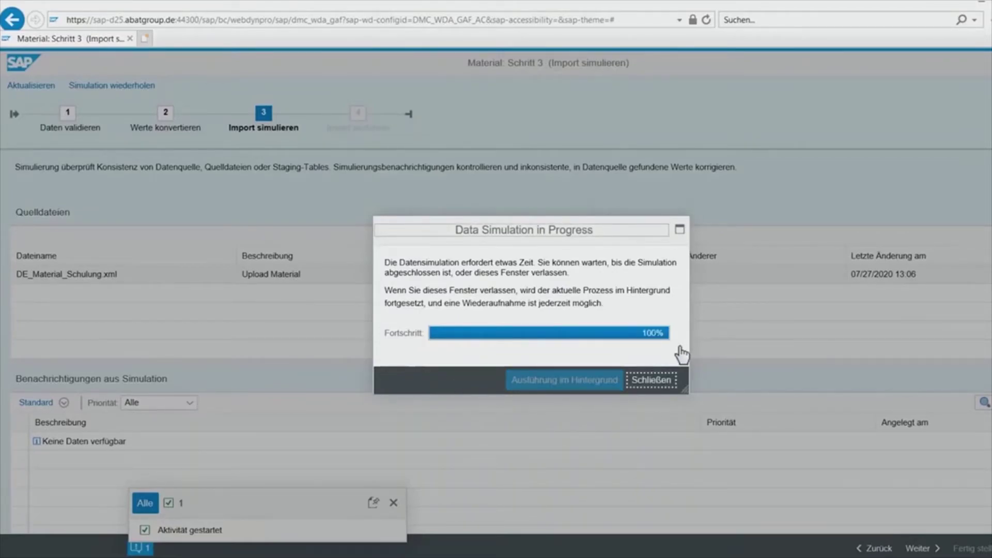
click(677, 385)
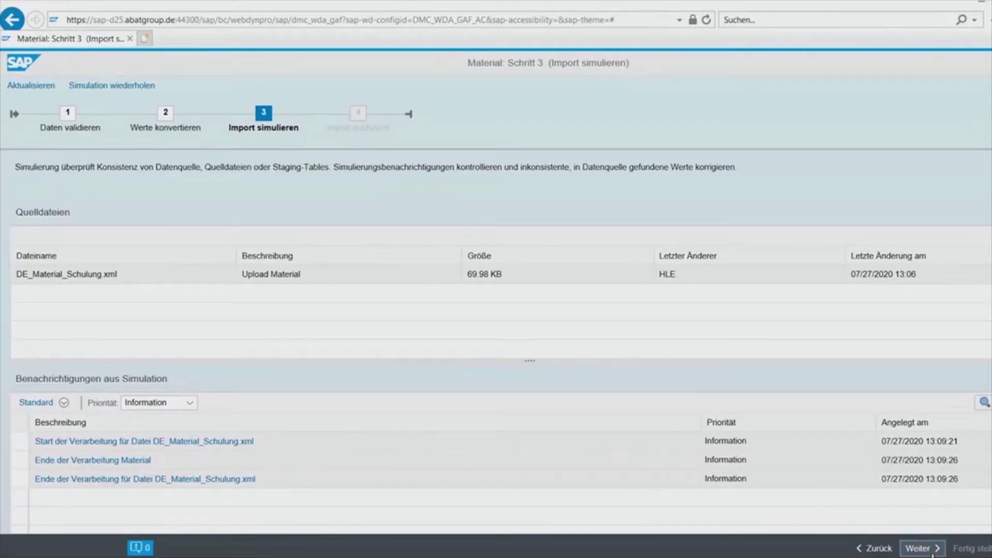
Execute the import of the material data and finish the transfer
click(925, 550)
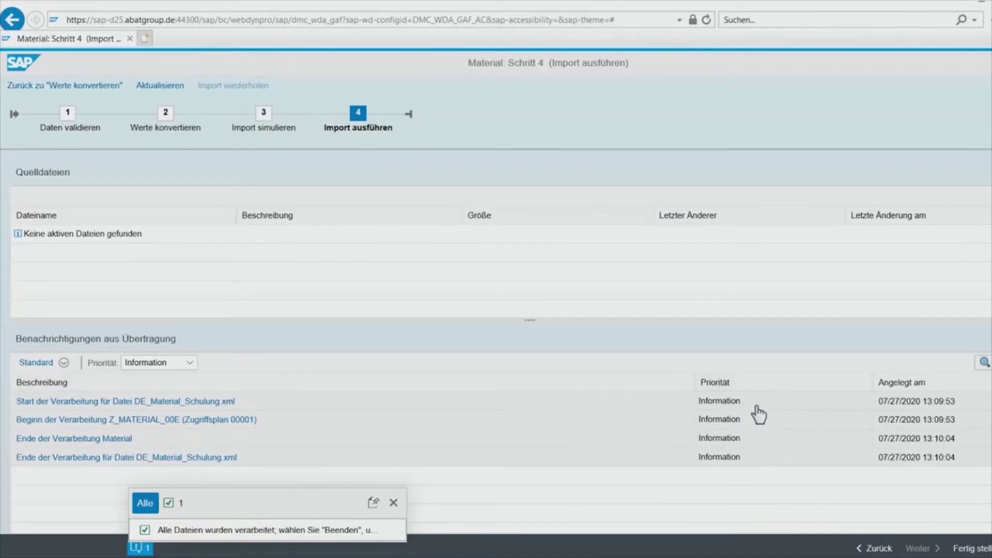
click(987, 554)
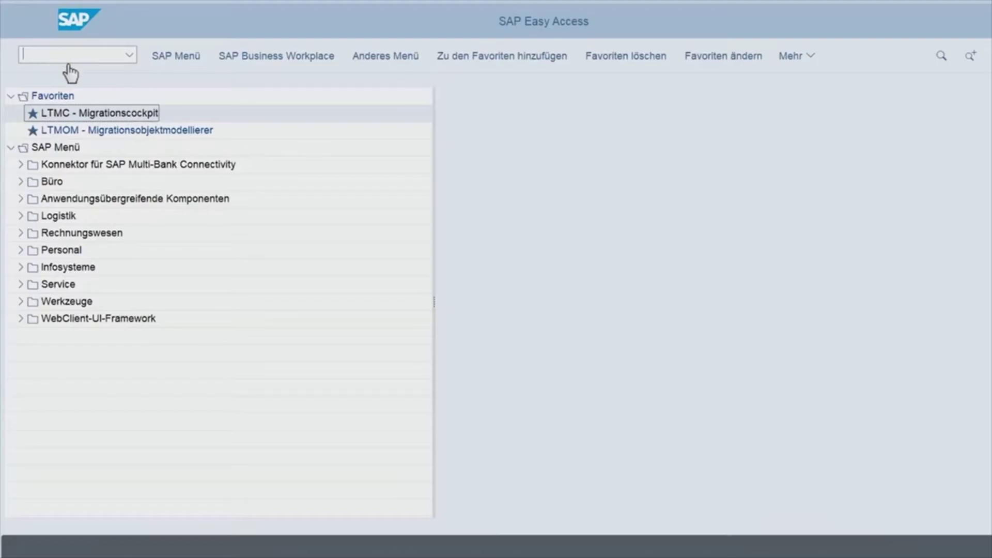
Start transaction mm03 to display a material and call up the migrated material TG205
text(mm03)
key(Return)
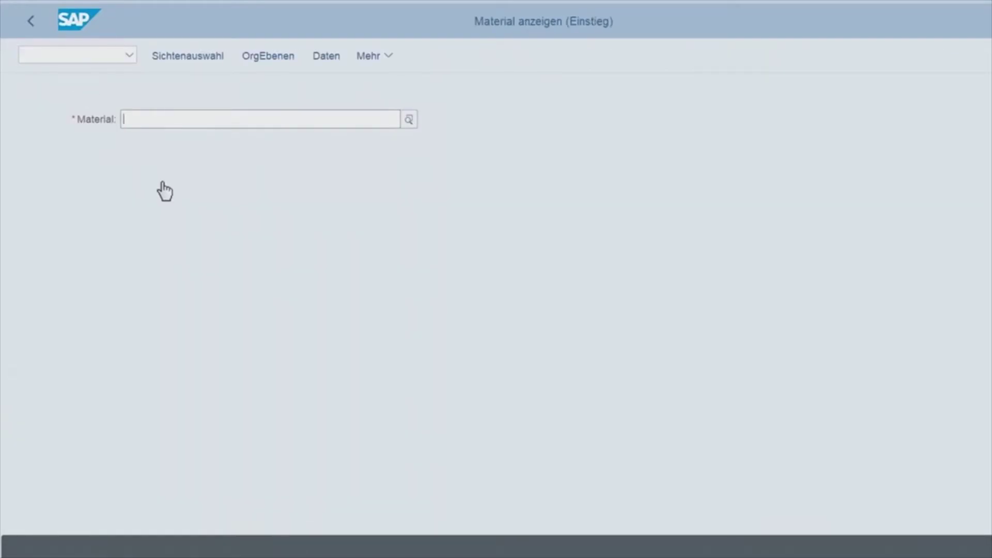
text(TG20)
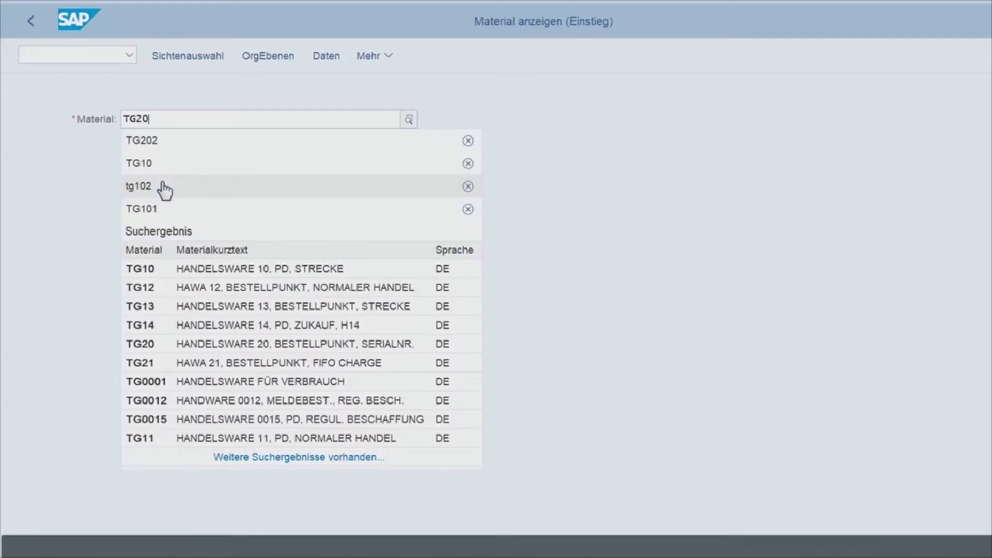
text(5)
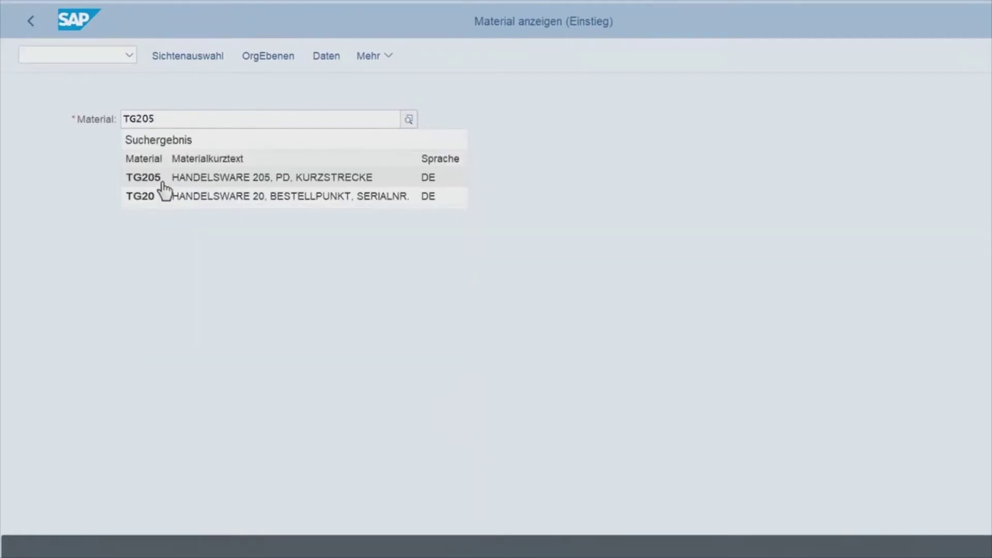
key(Return)
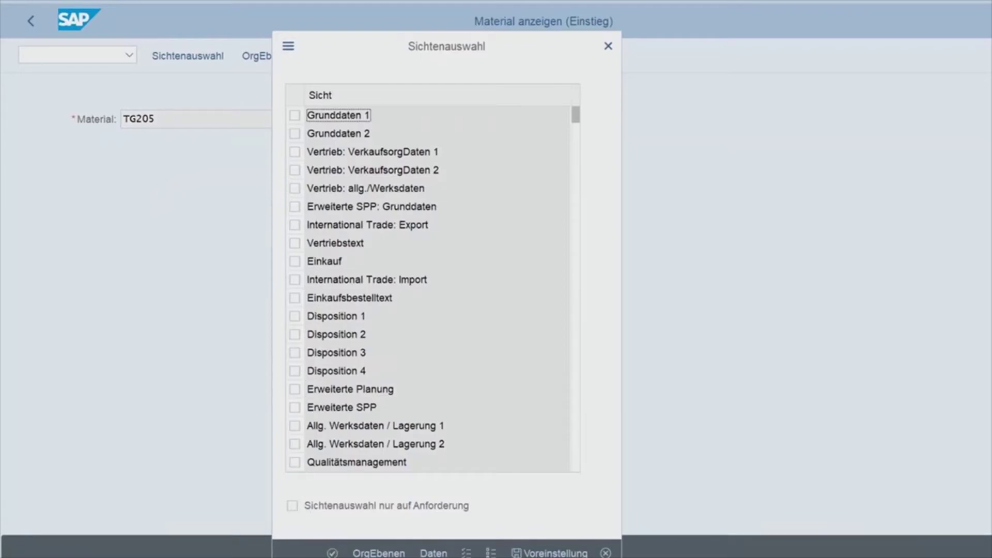
Select all views of the material and display its data for plant (Werk) 1710
click(466, 552)
key(Return)
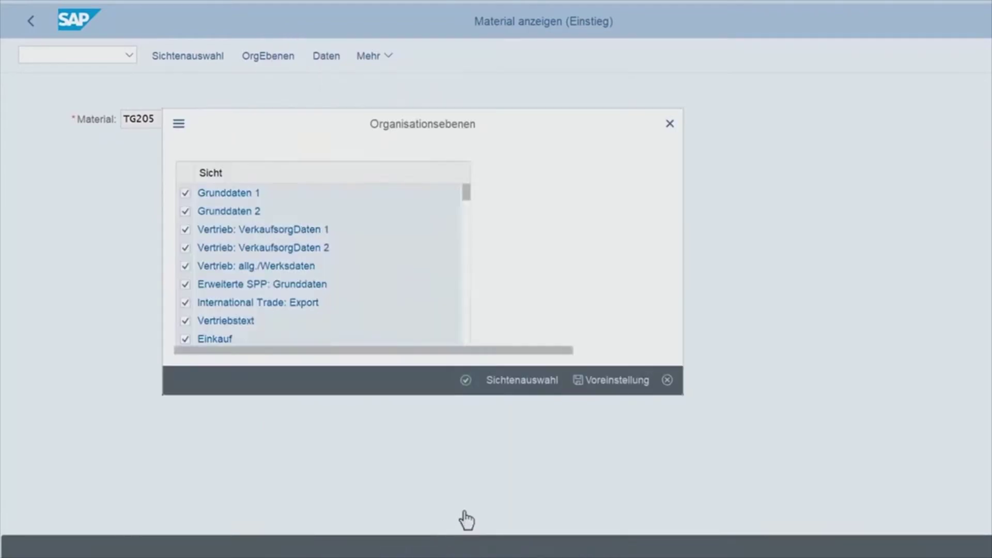
text(171)
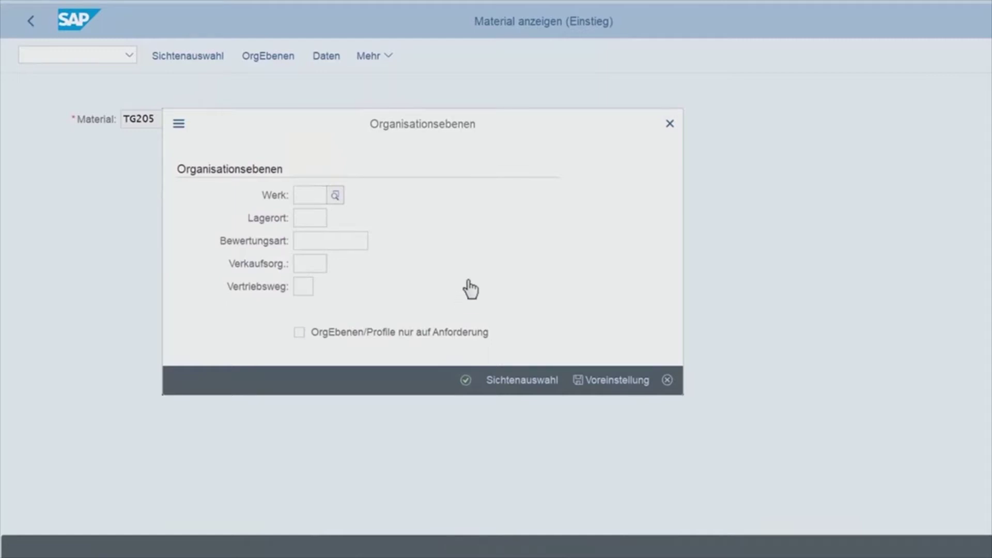
text(0)
key(Return)
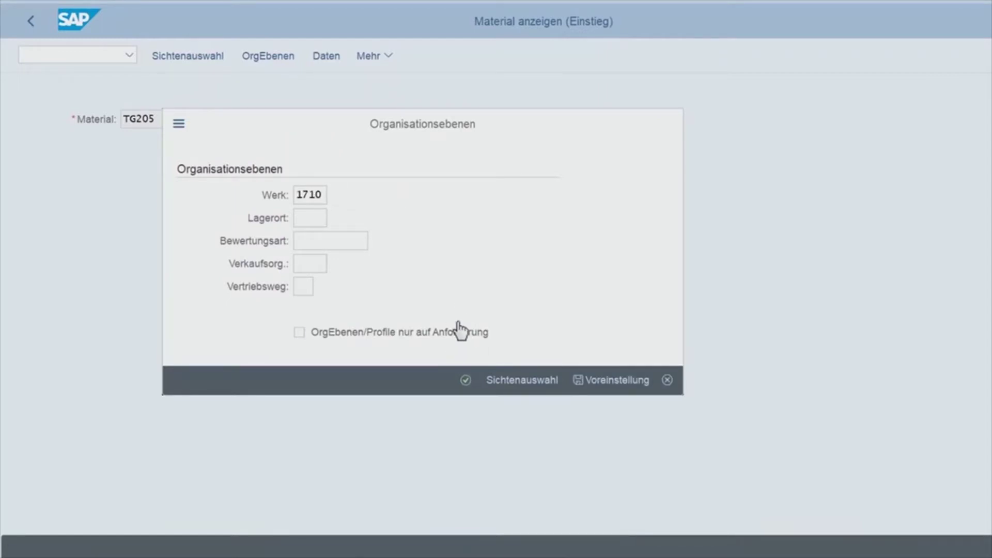
key(Return)
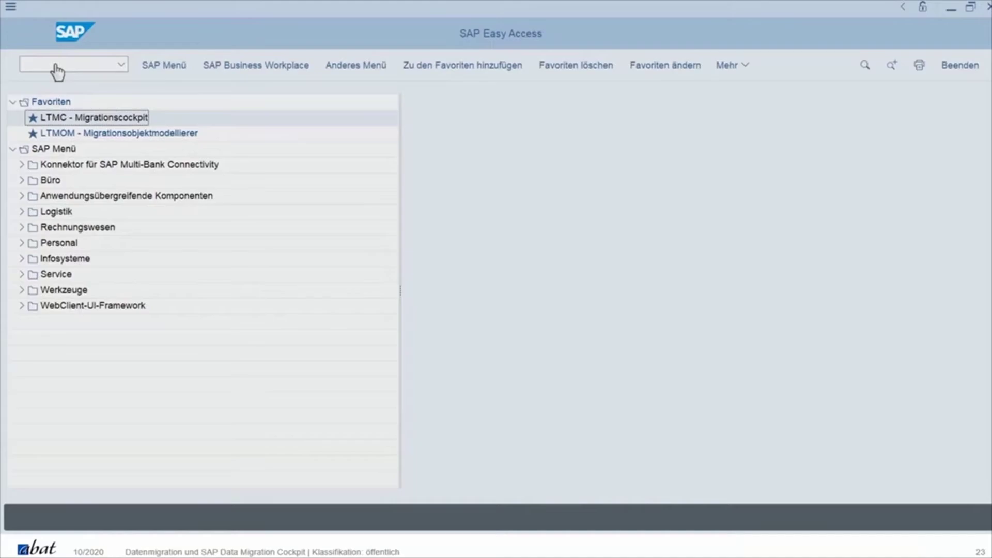
key(Right)
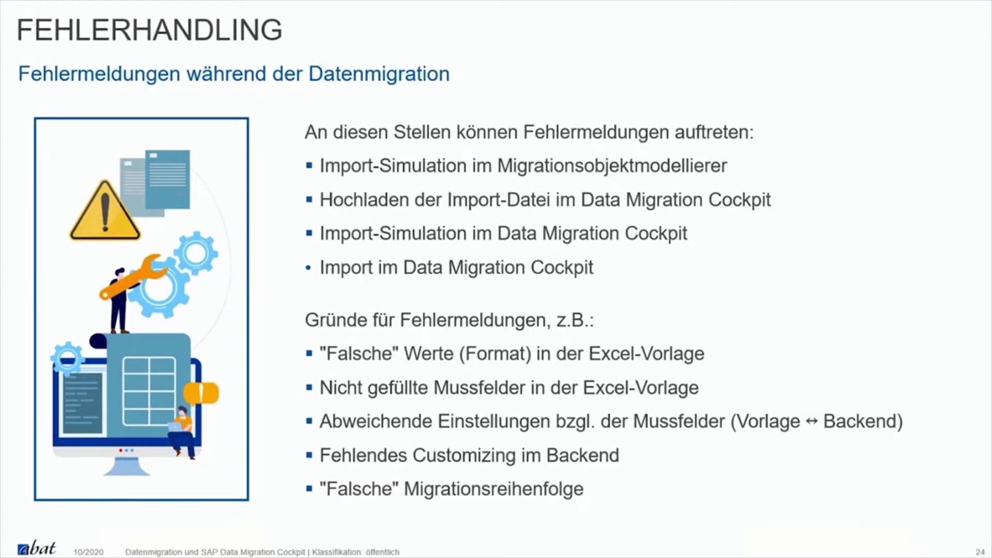